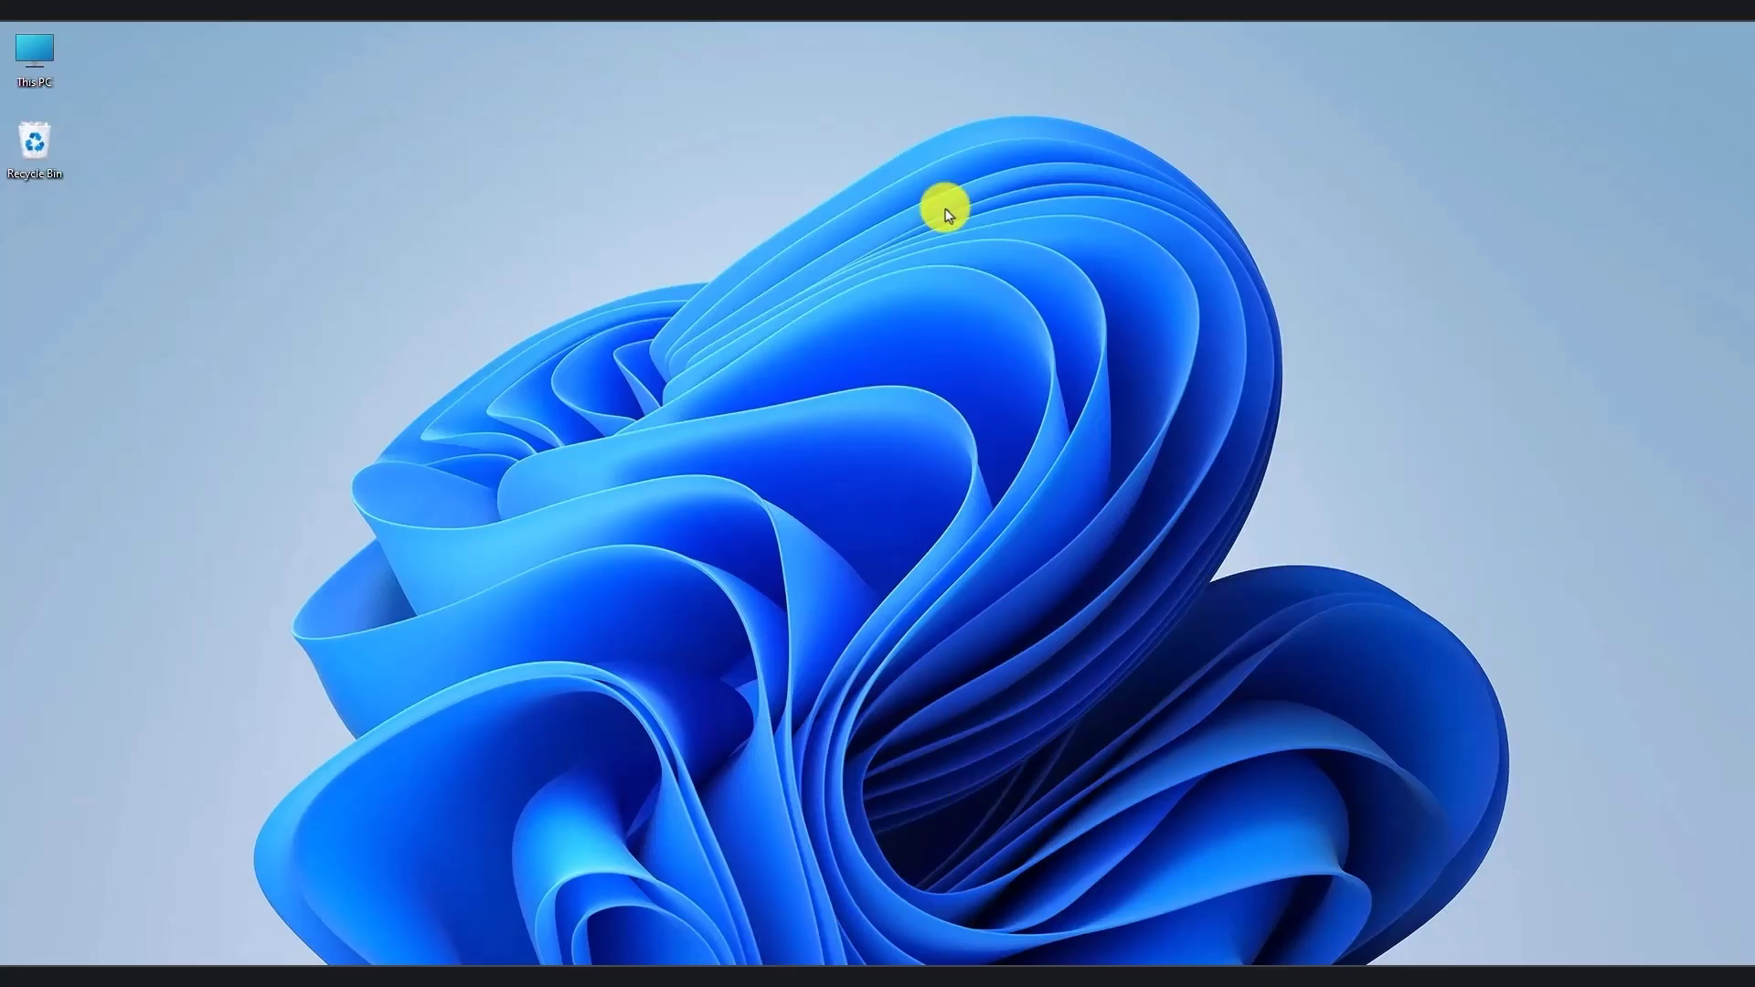
Open Windows Settings and go to Bluetooth & devices > Mobile devices.
{"action": "left_click", "coordinate": [660, 955]}
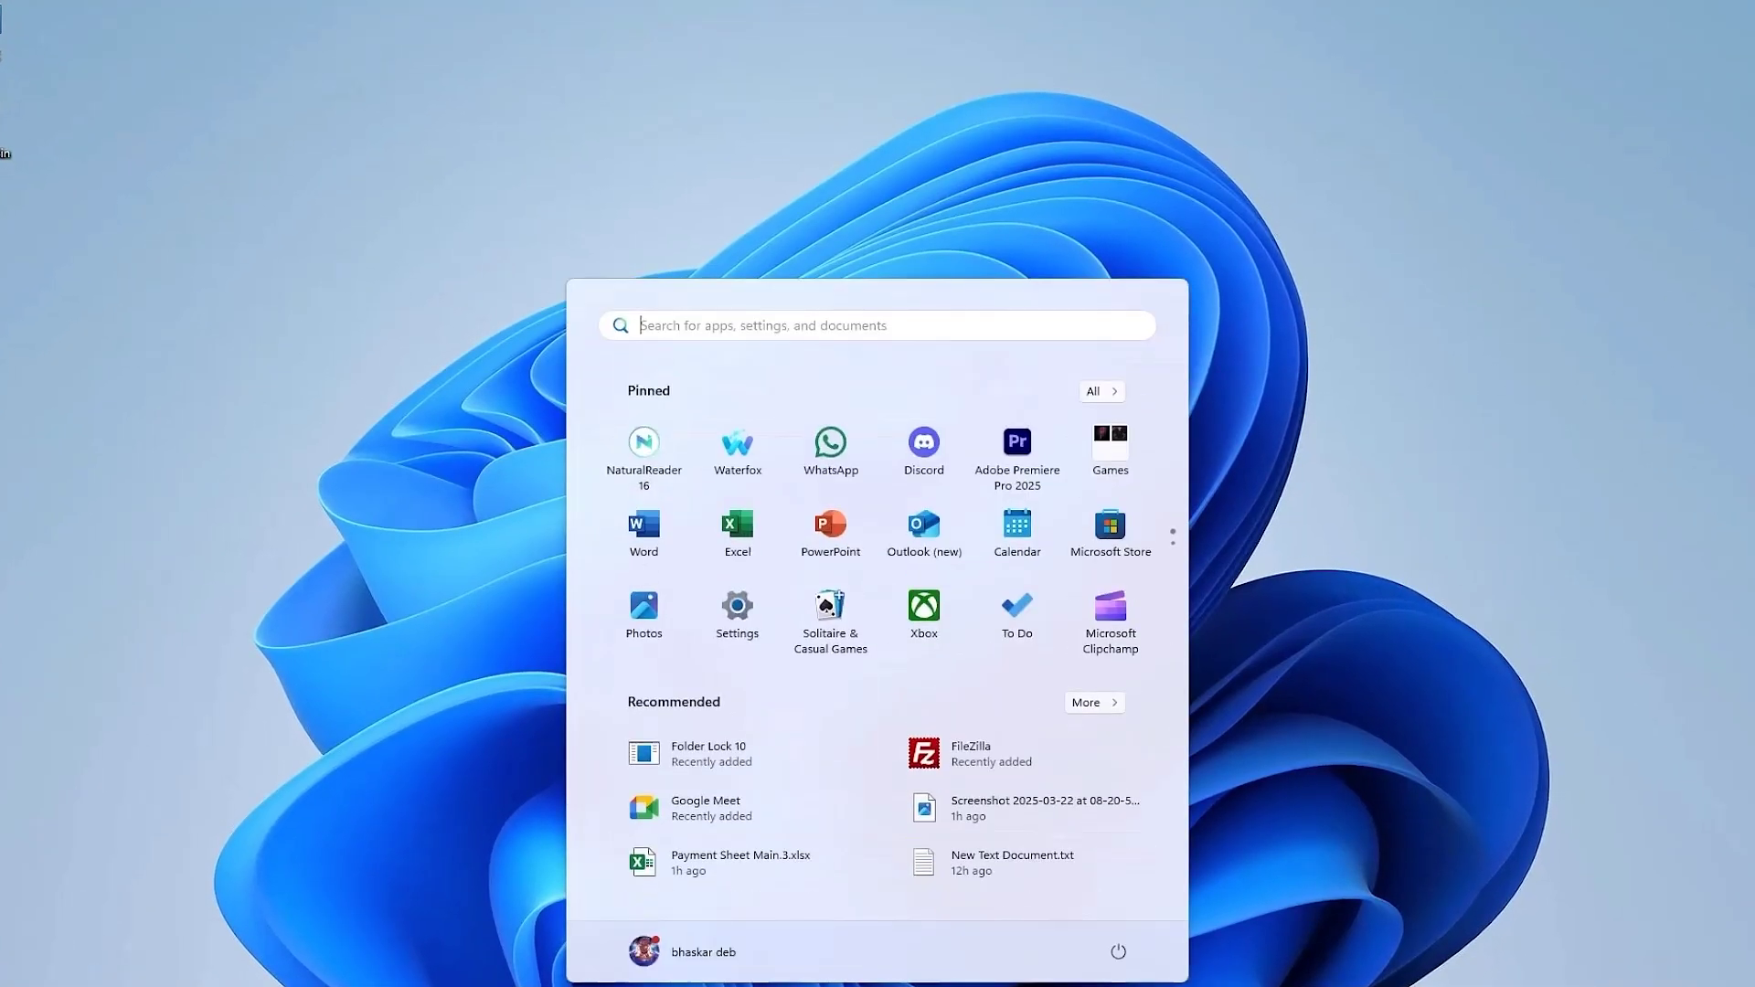
{"action": "type", "text": "s"}
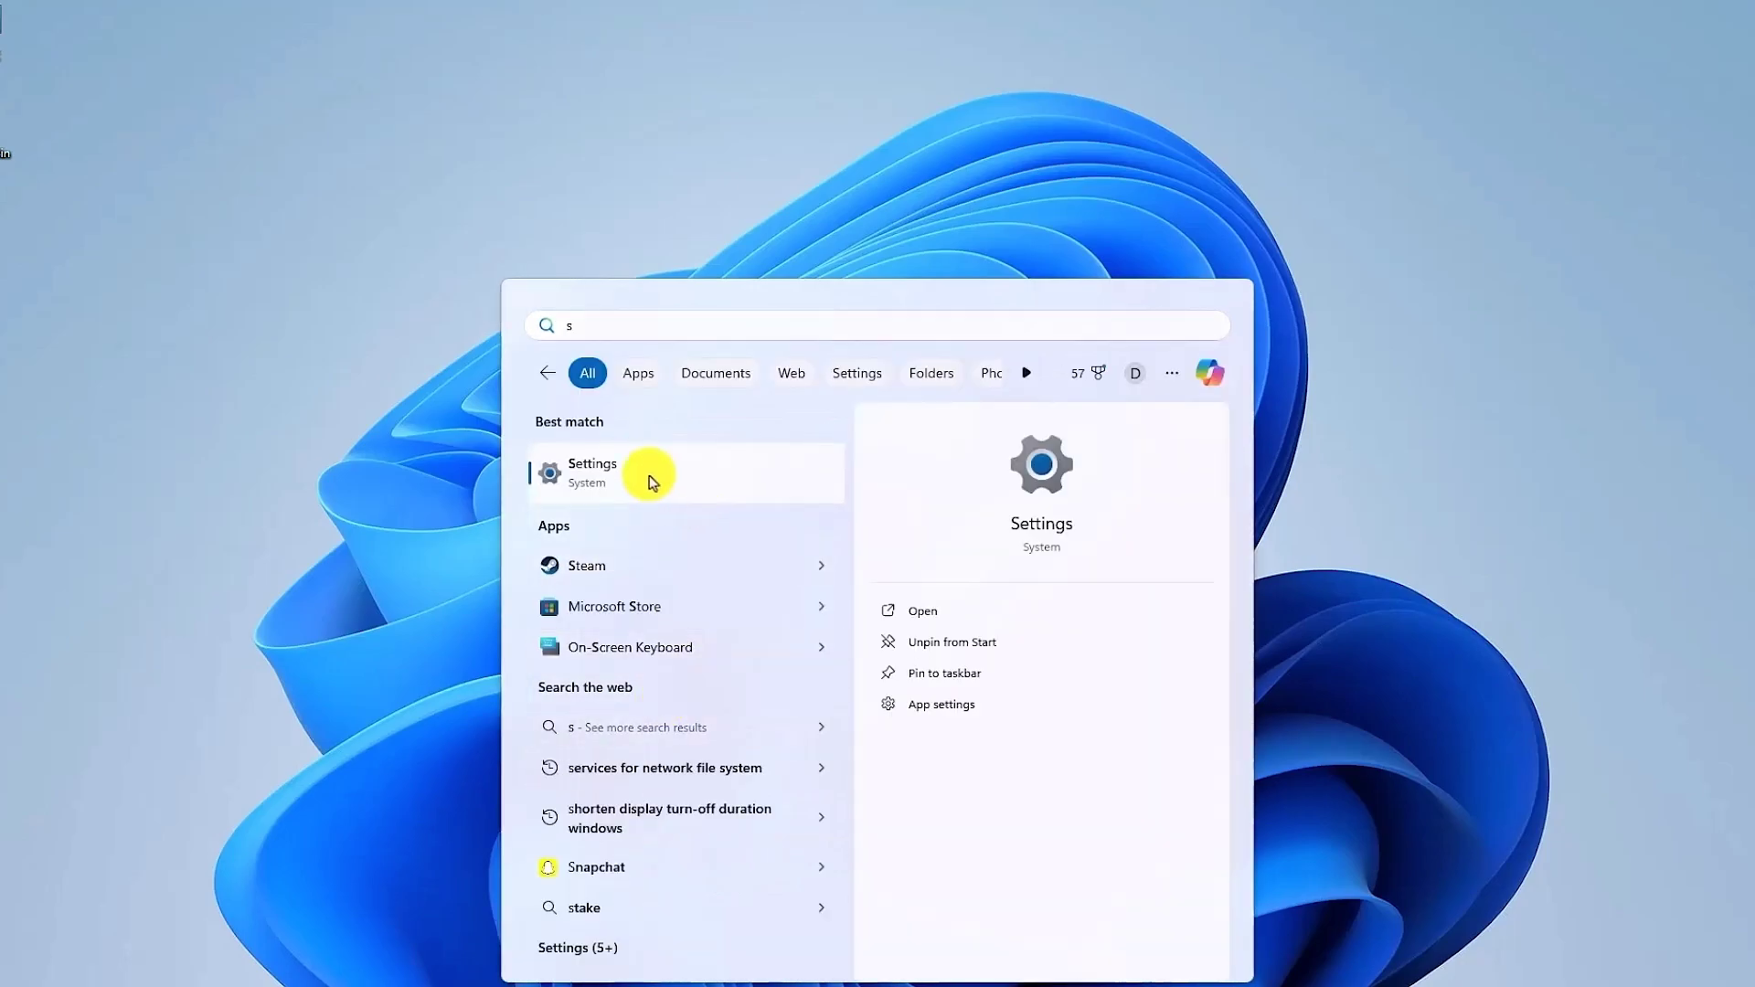
{"action": "left_click", "coordinate": [658, 479]}
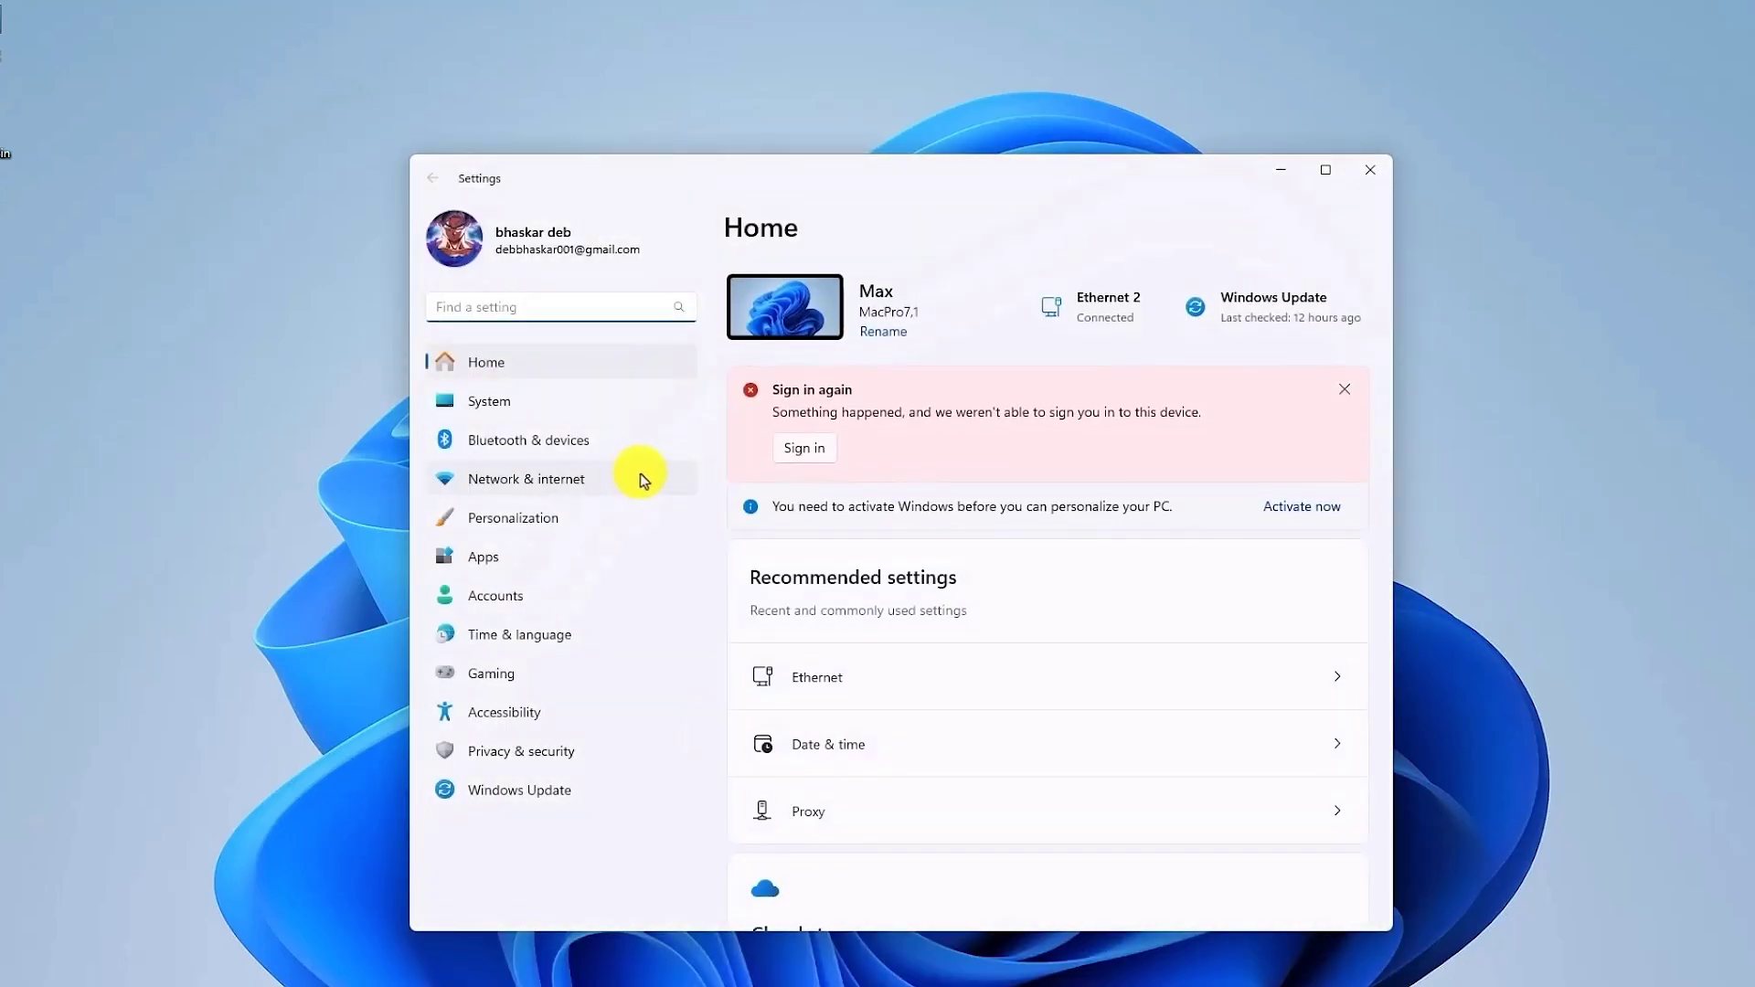
{"action": "left_click", "coordinate": [518, 451]}
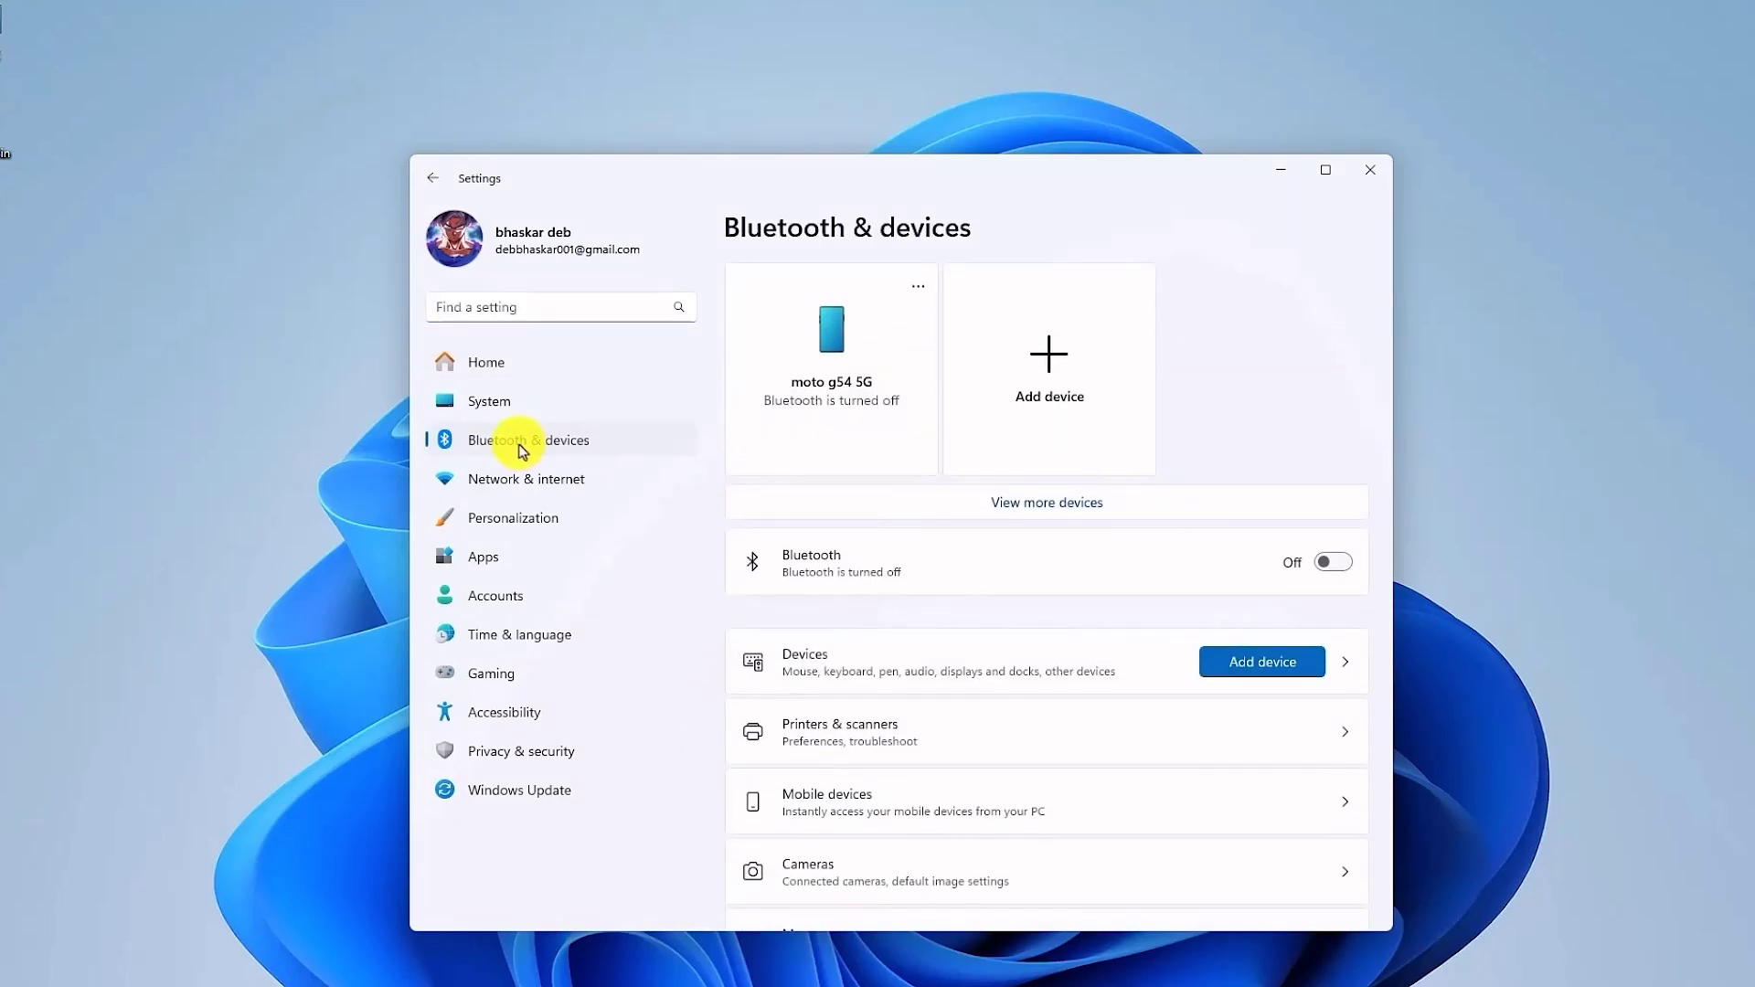
{"action": "scroll", "coordinate": [951, 521], "scroll_direction": "down", "scroll_amount": 2}
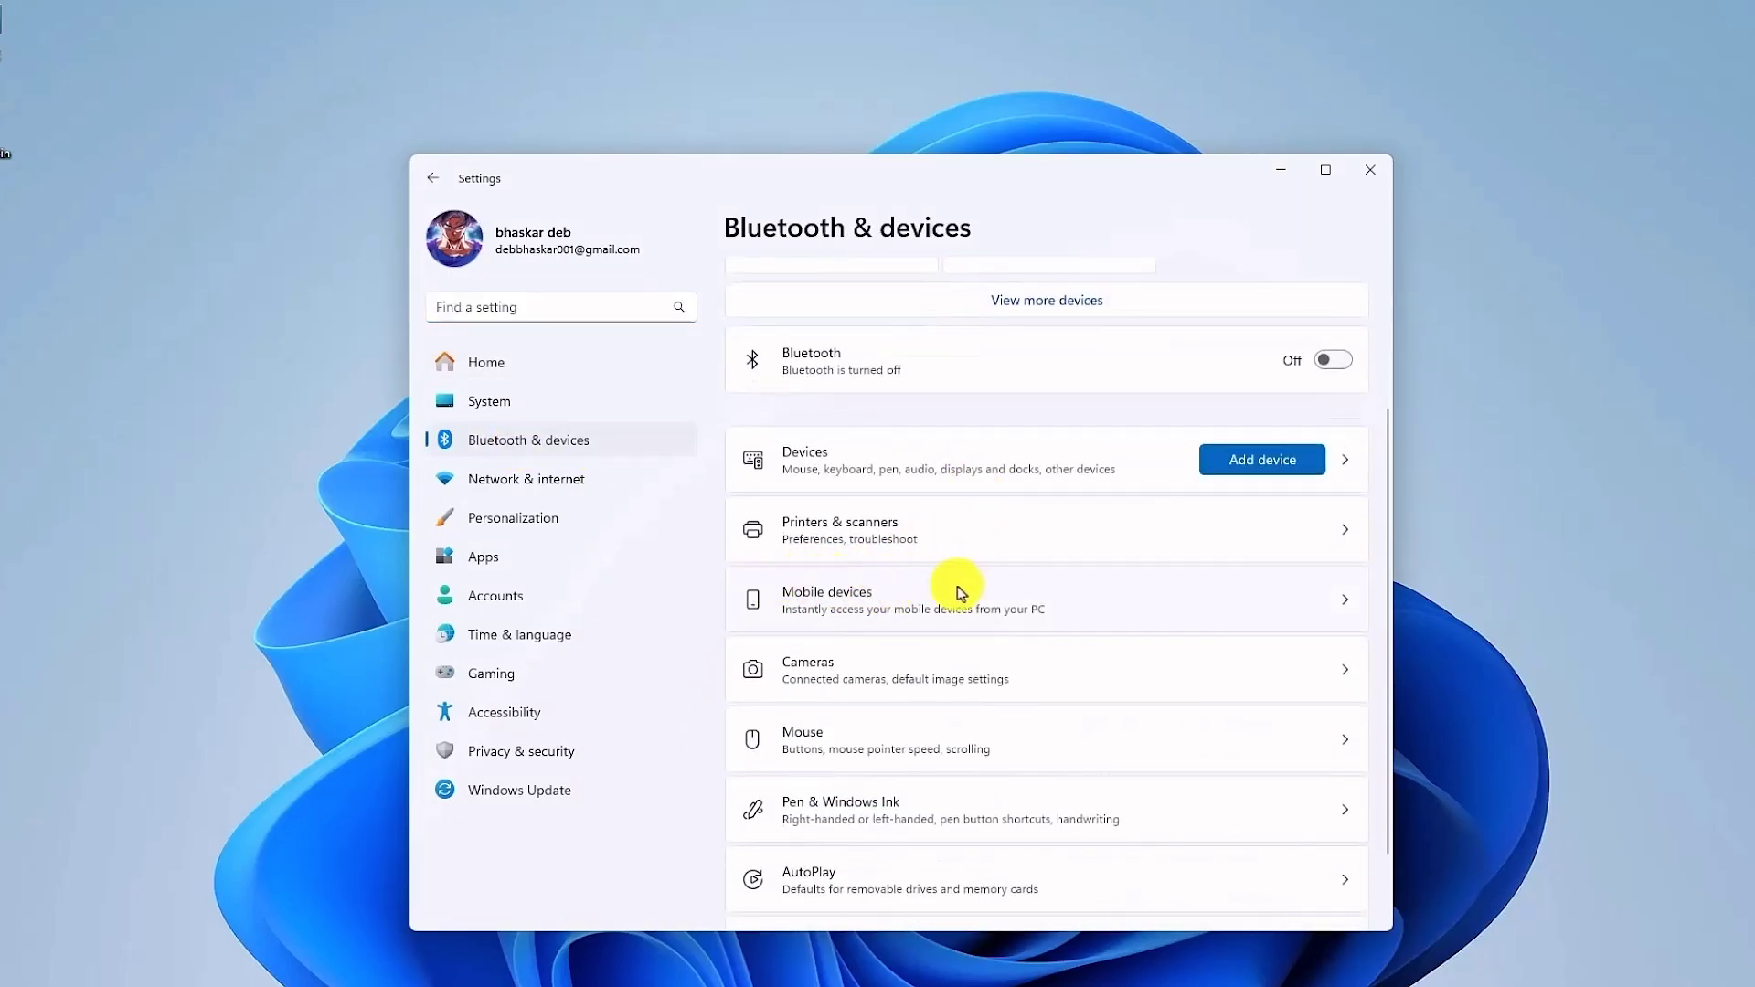
{"action": "left_click", "coordinate": [1346, 606]}
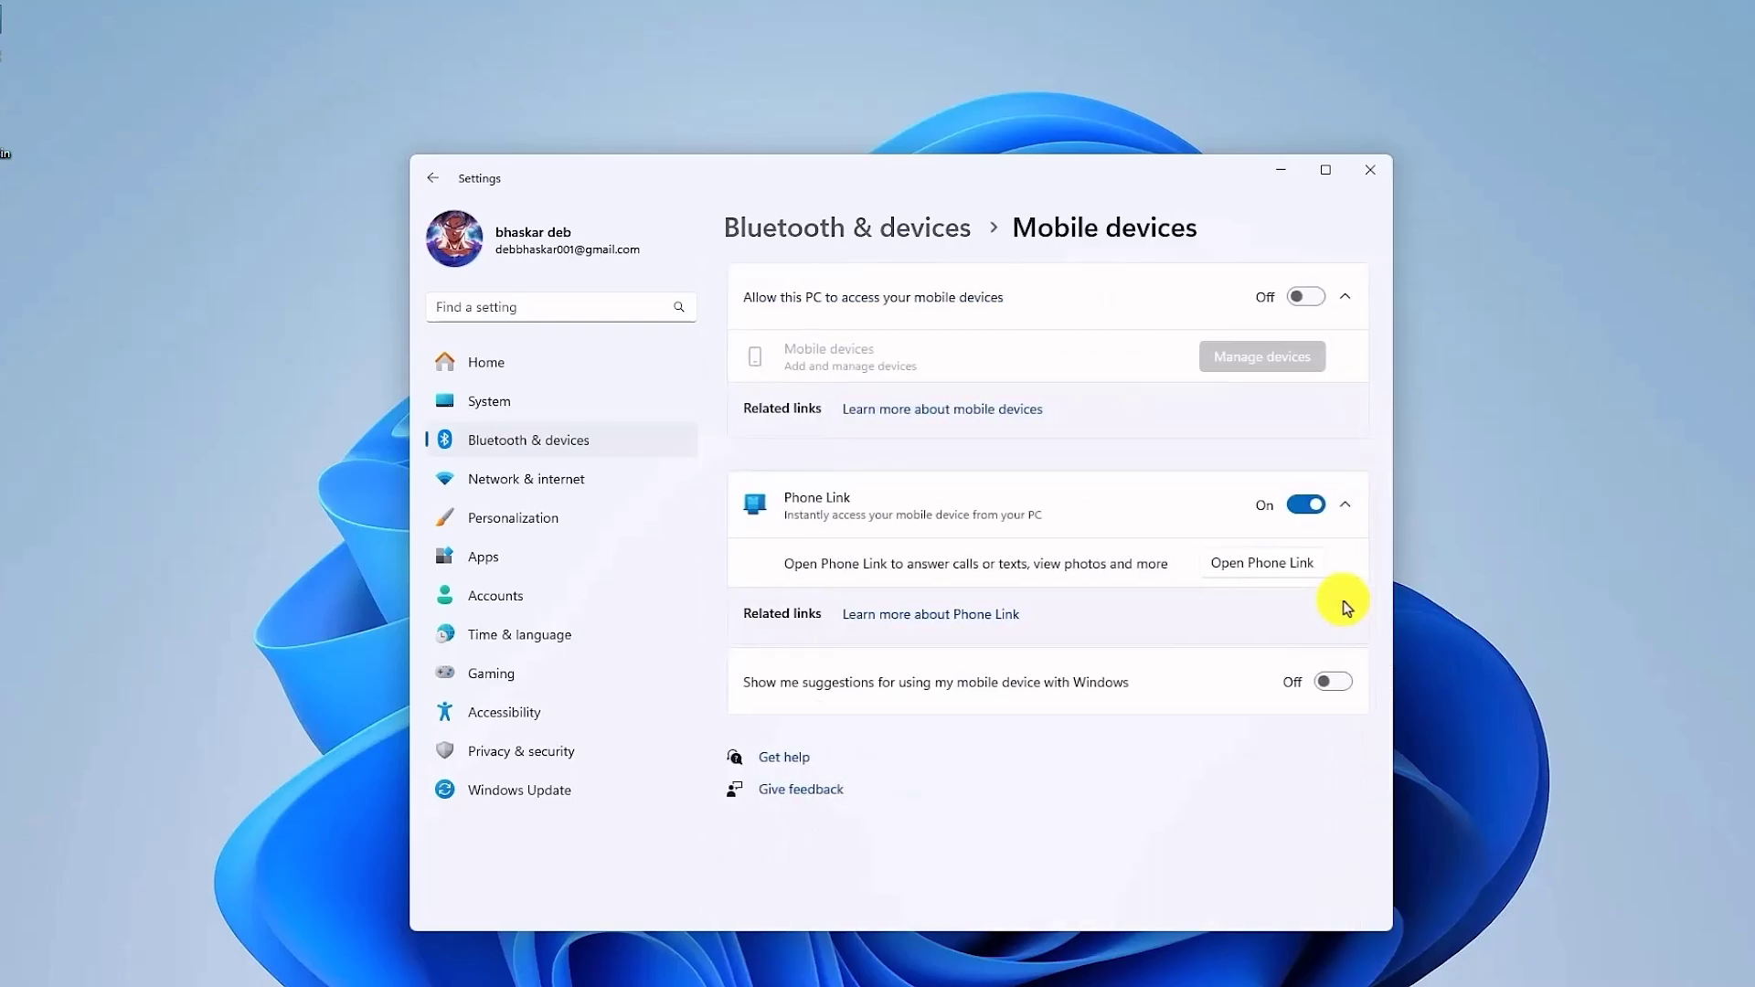
Switch the Phone Link toggle On and launch the Phone Link app.
{"action": "left_click", "coordinate": [1306, 504]}
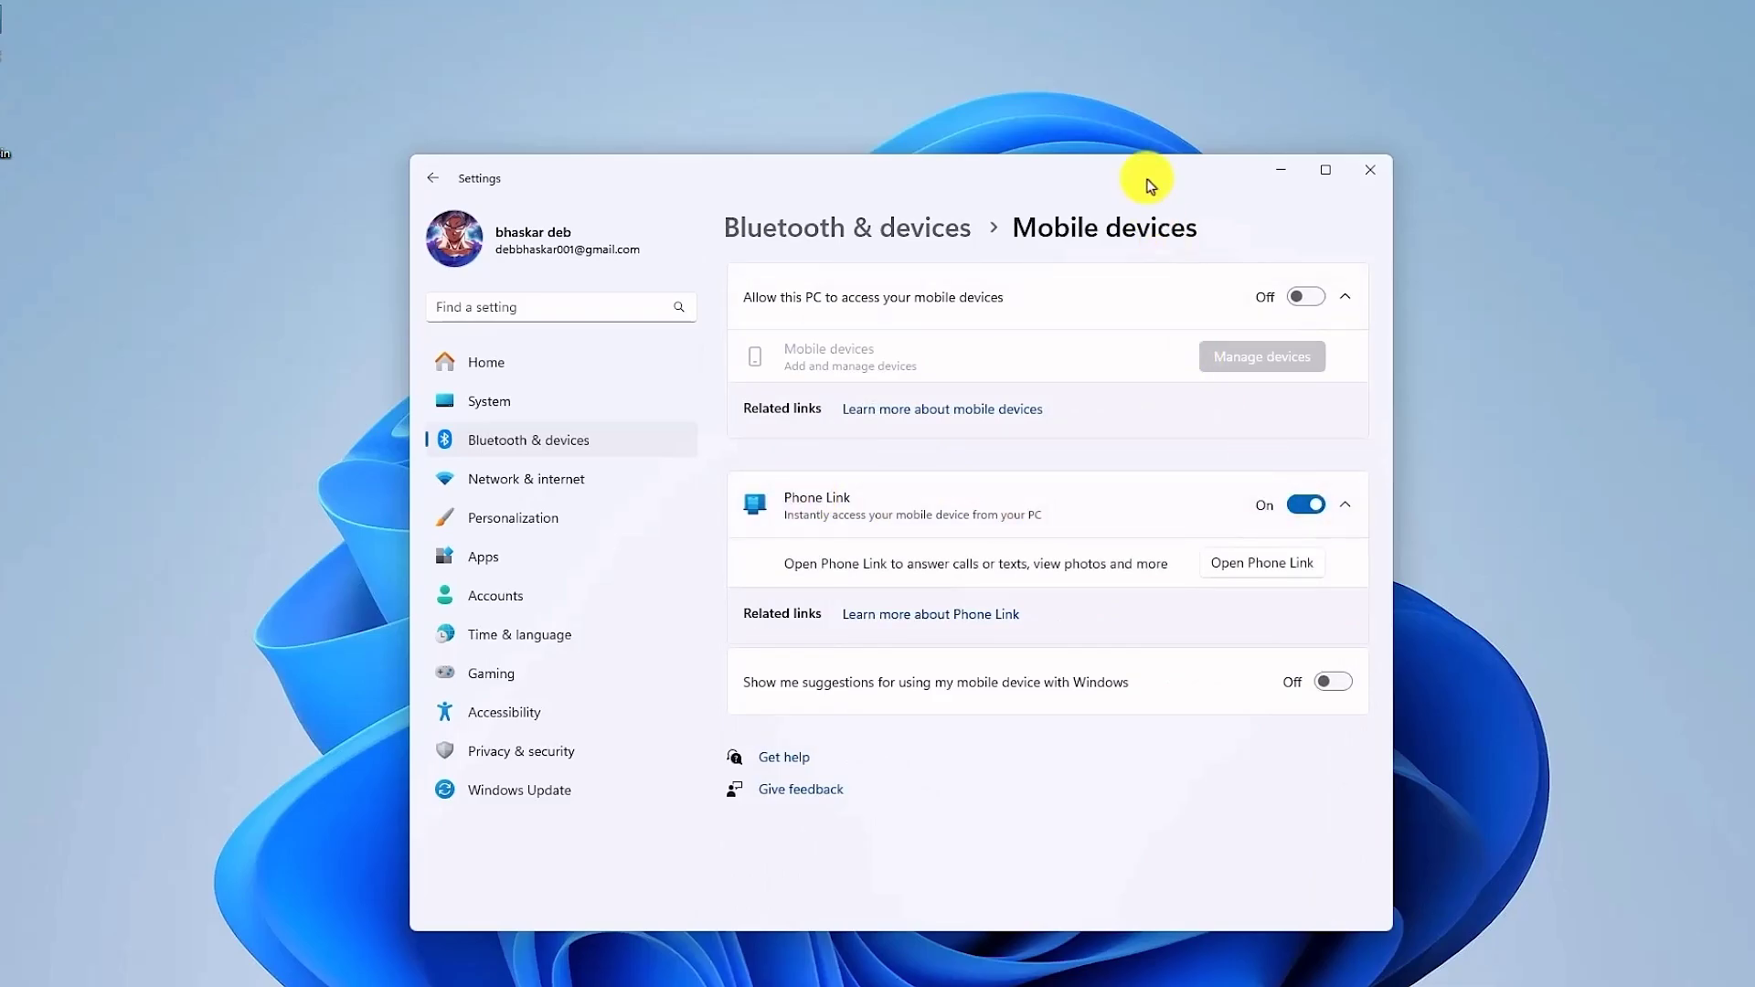
{"action": "left_click_drag", "start_coordinate": [1143, 172], "coordinate": [1374, 102]}
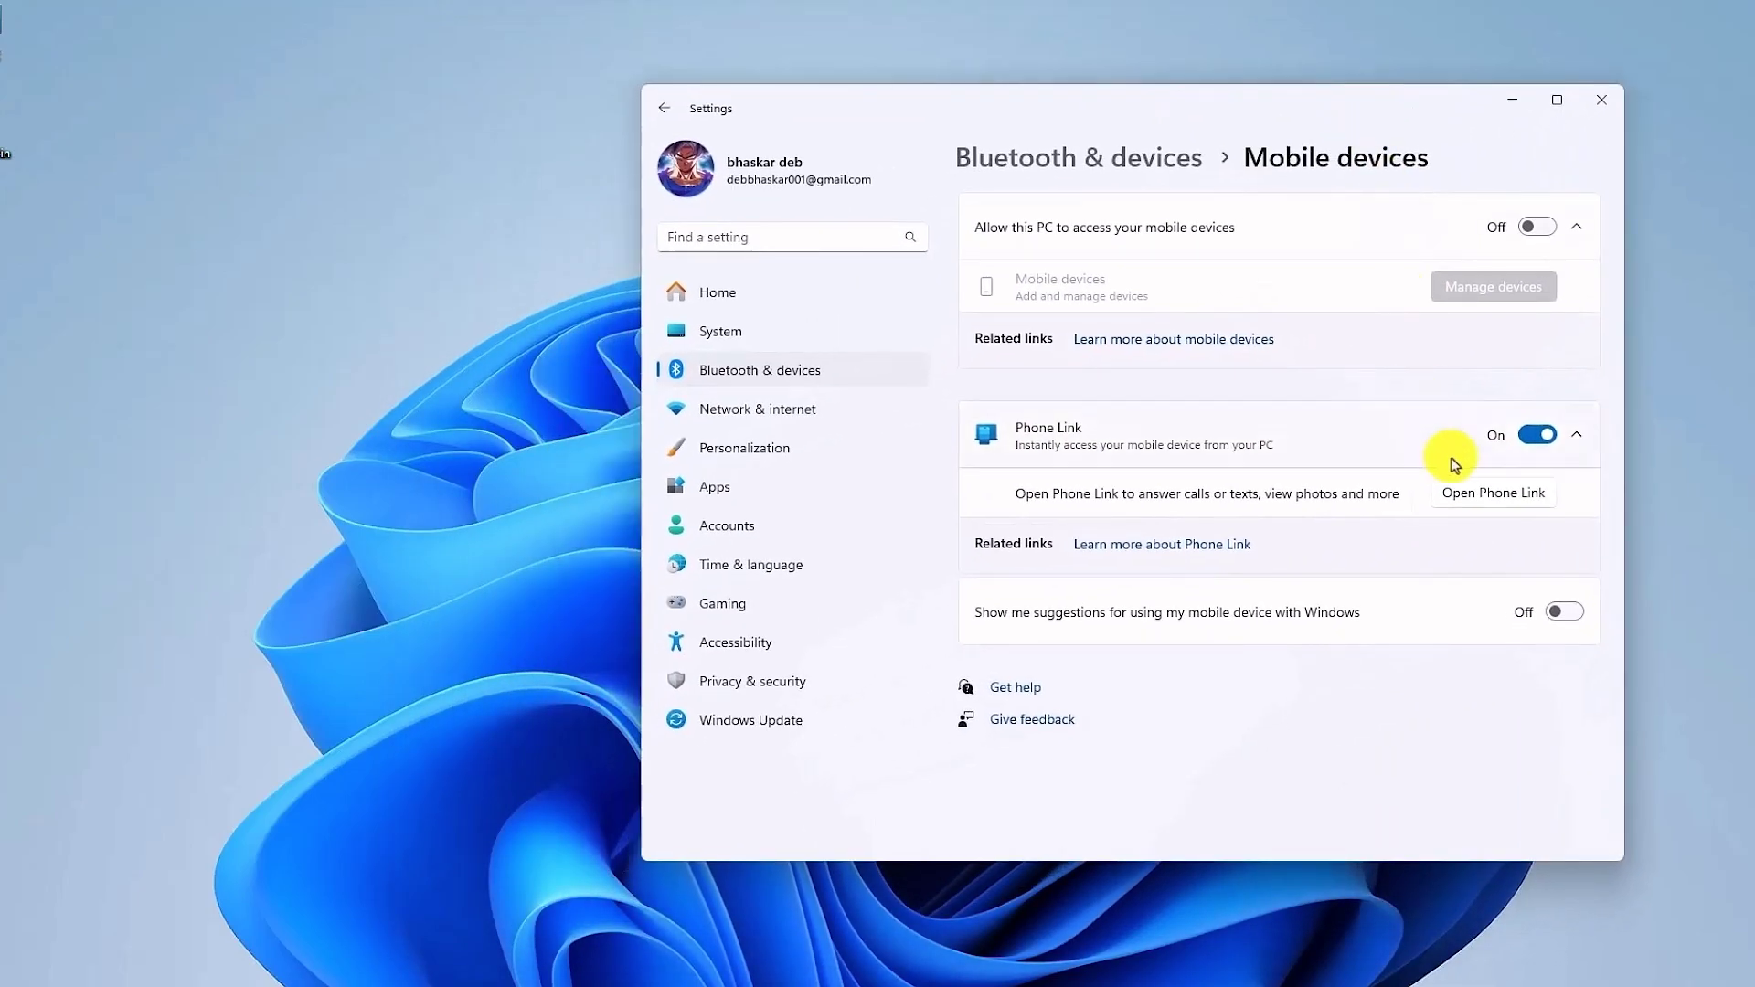
{"action": "left_click", "coordinate": [1492, 494]}
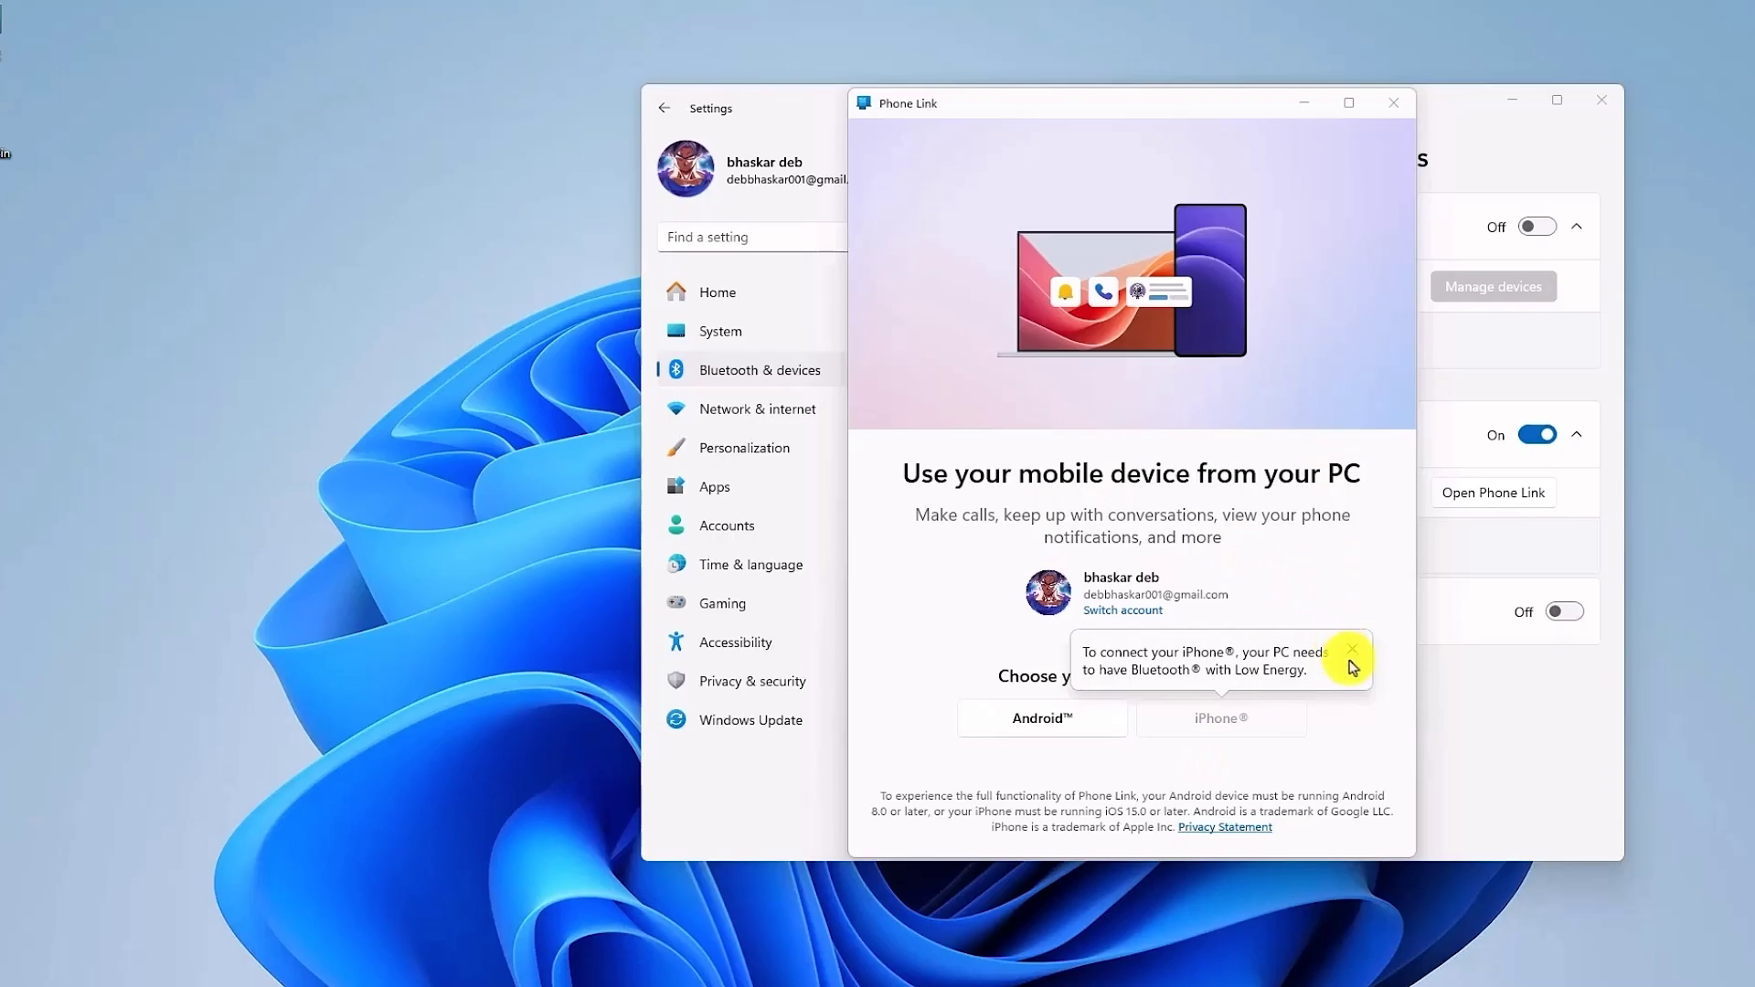
Dismiss the iPhone Bluetooth notice, choose Android, and verify with the Windows Hello PIN.
{"action": "left_click", "coordinate": [1351, 653]}
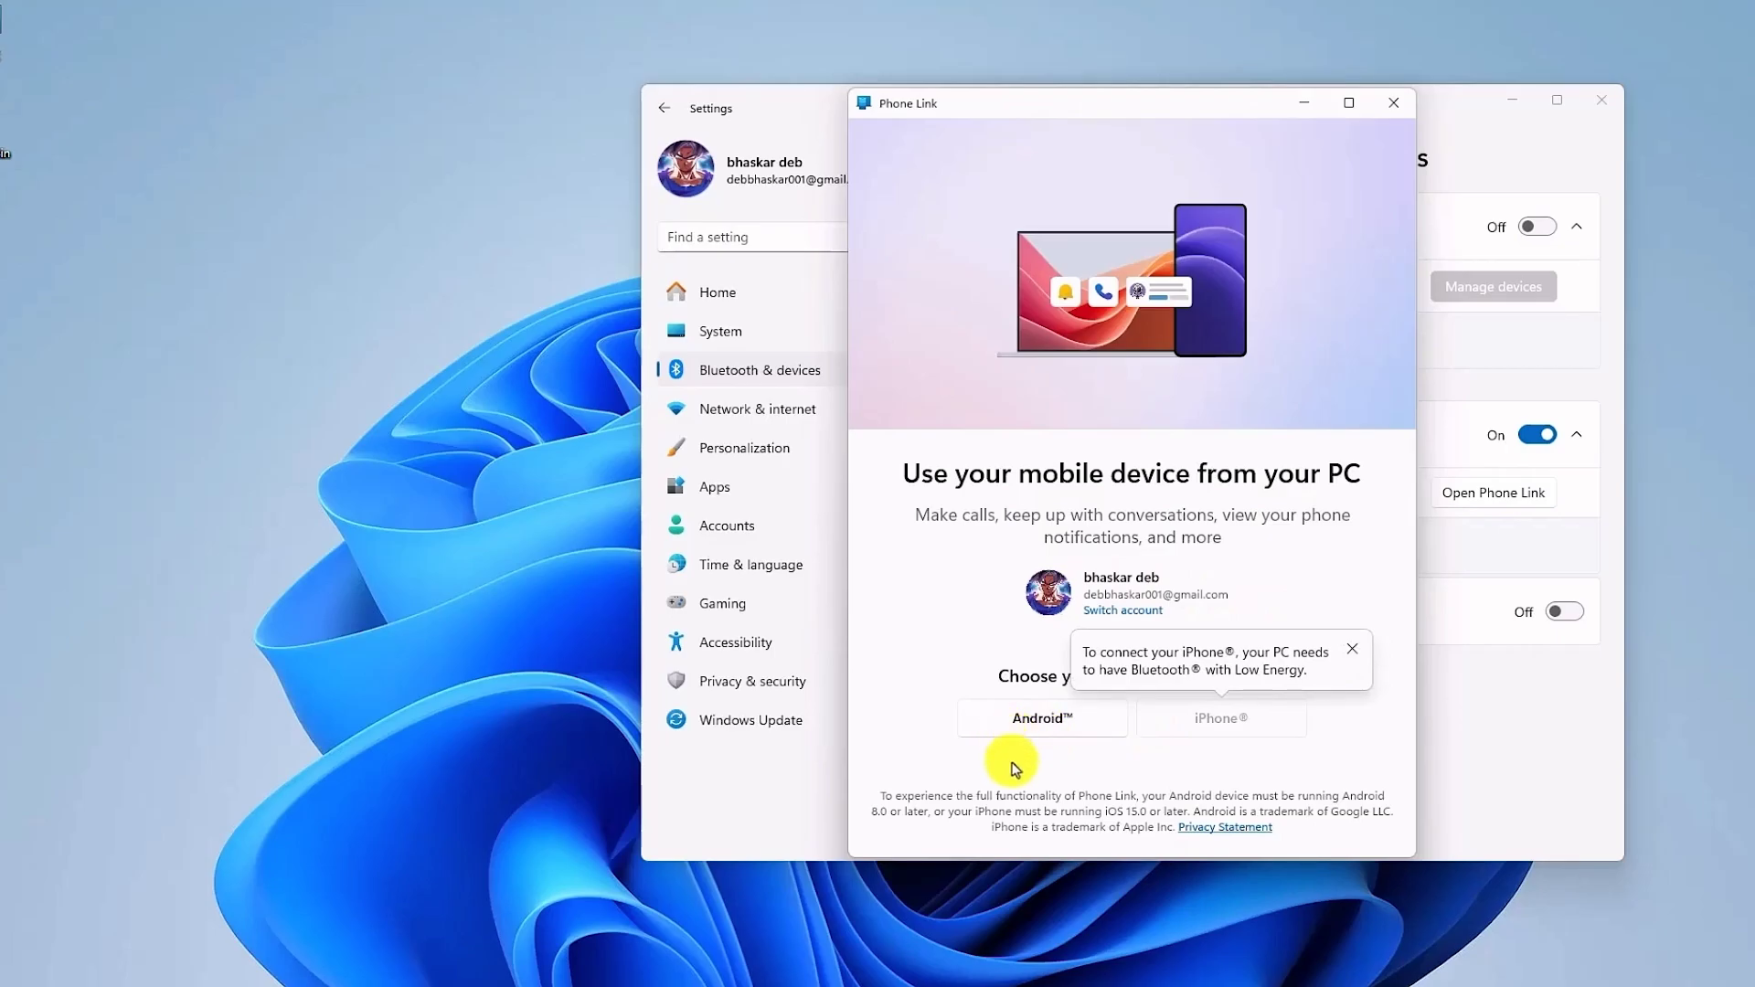
{"action": "left_click", "coordinate": [1037, 721]}
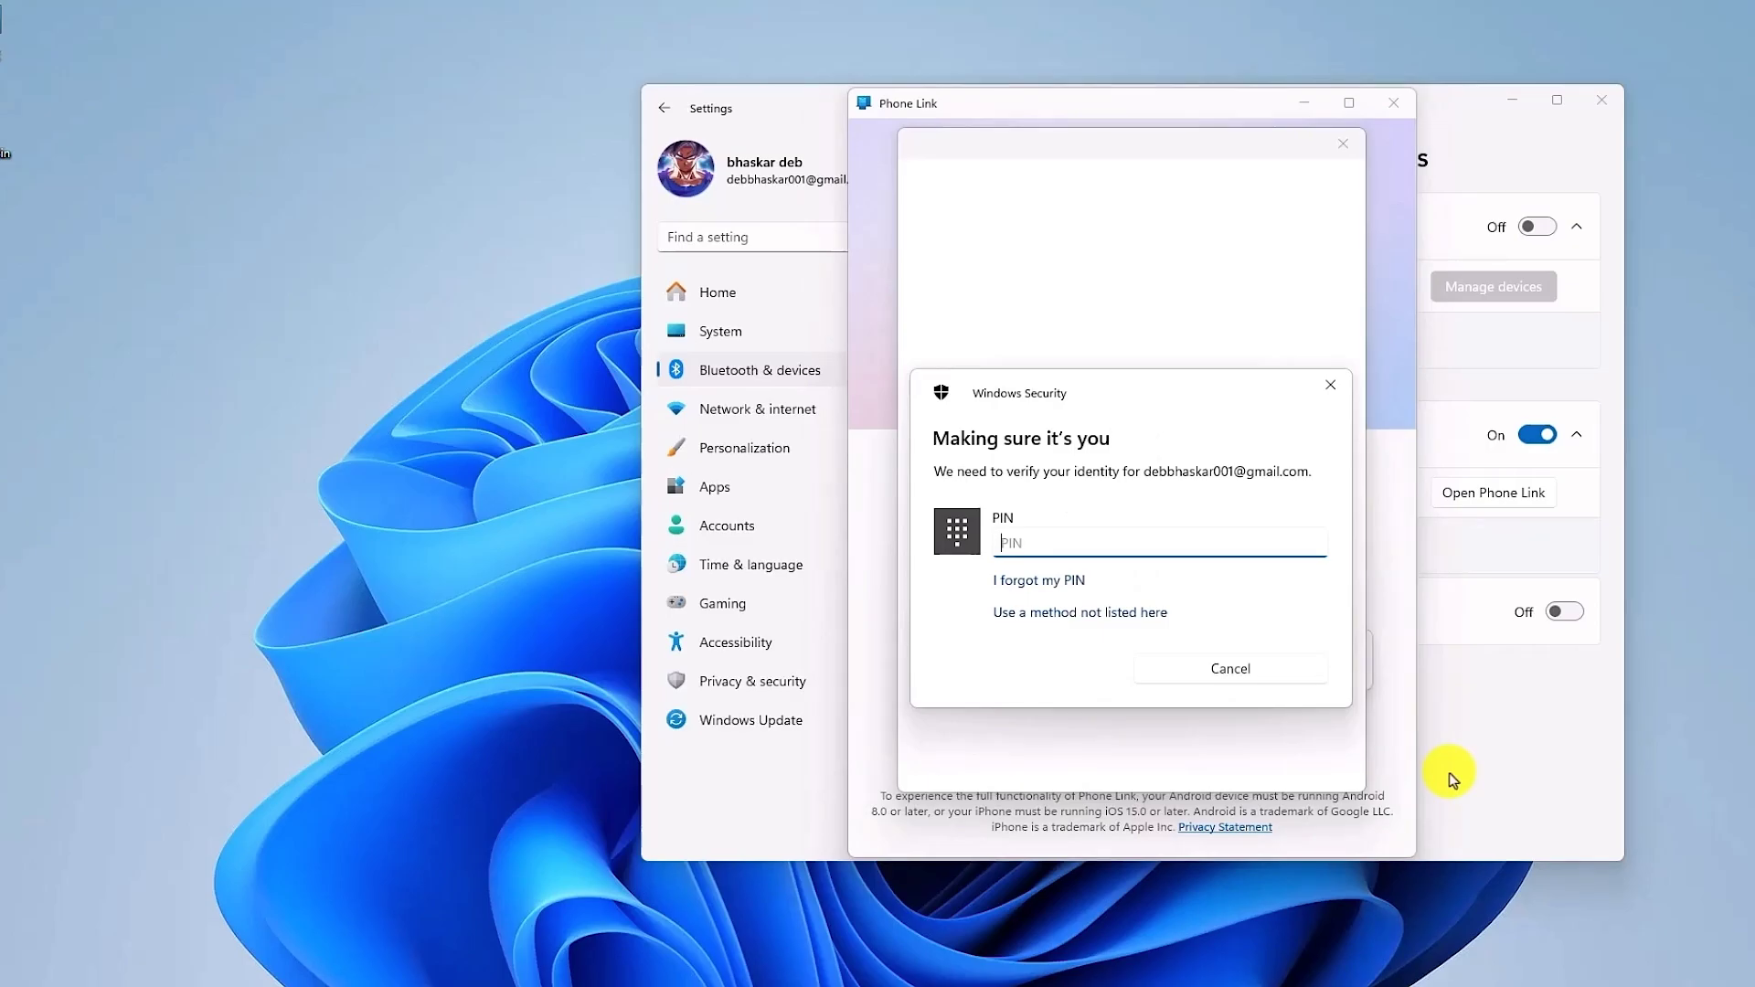
{"action": "type", "text": "****"}
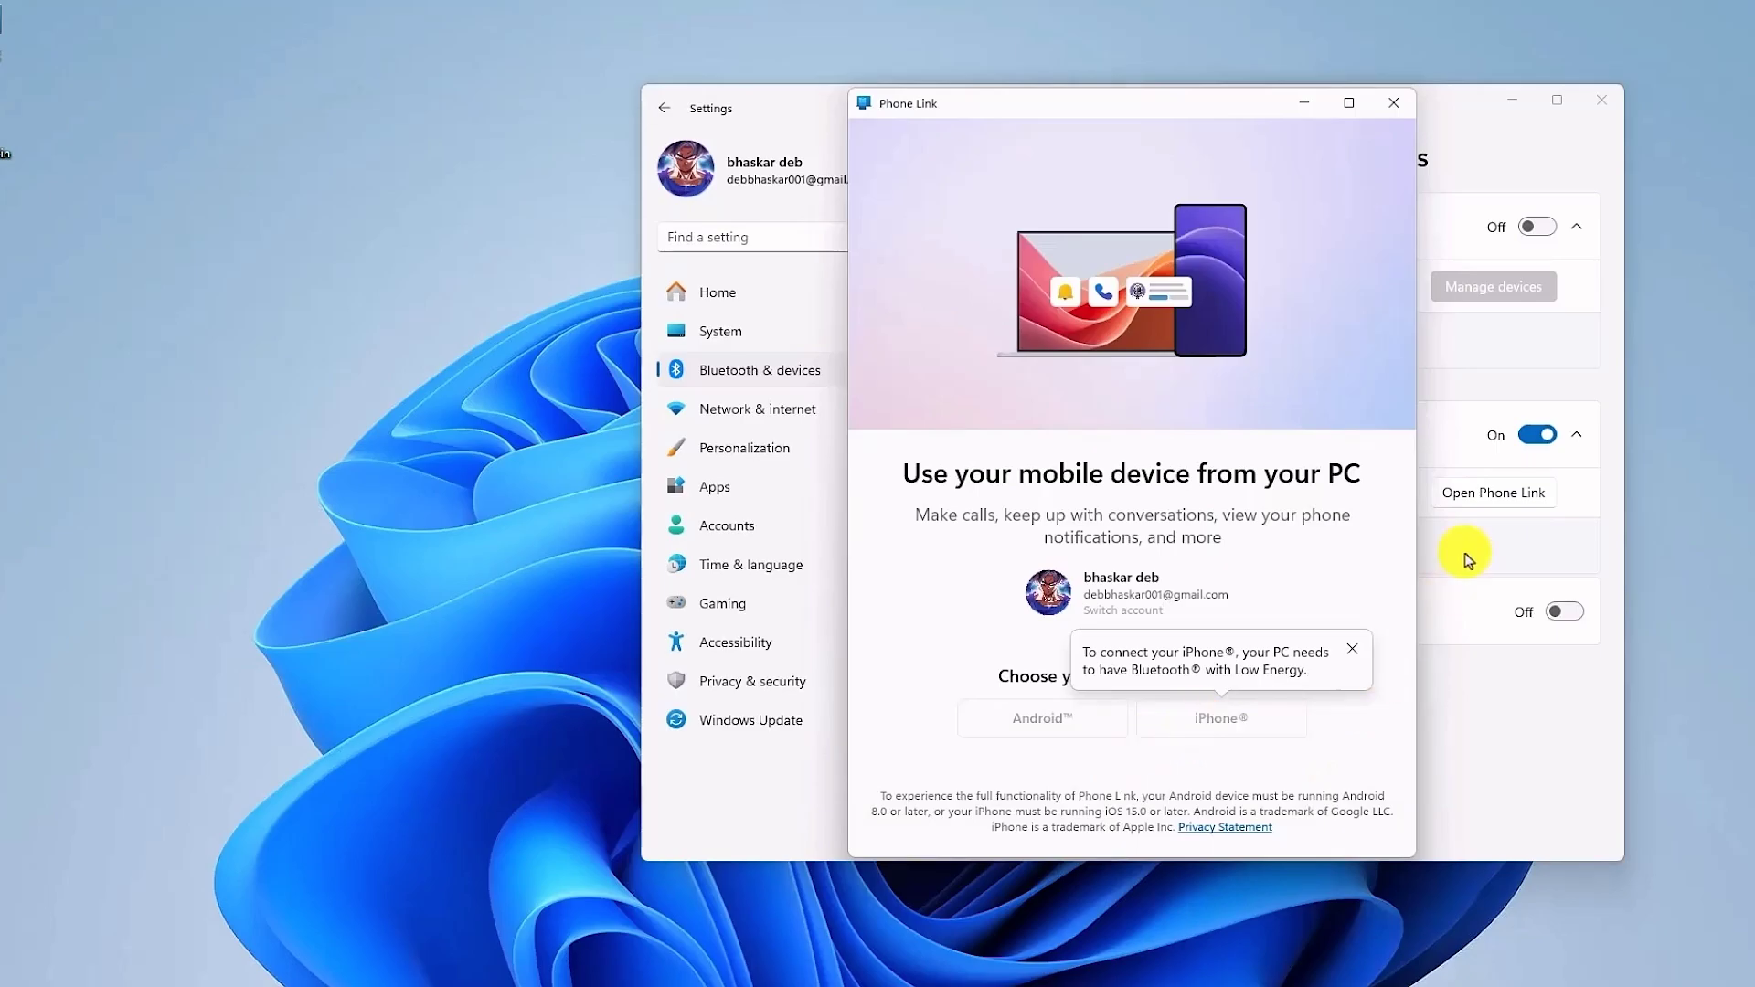
{"action": "left_click", "coordinate": [1050, 717]}
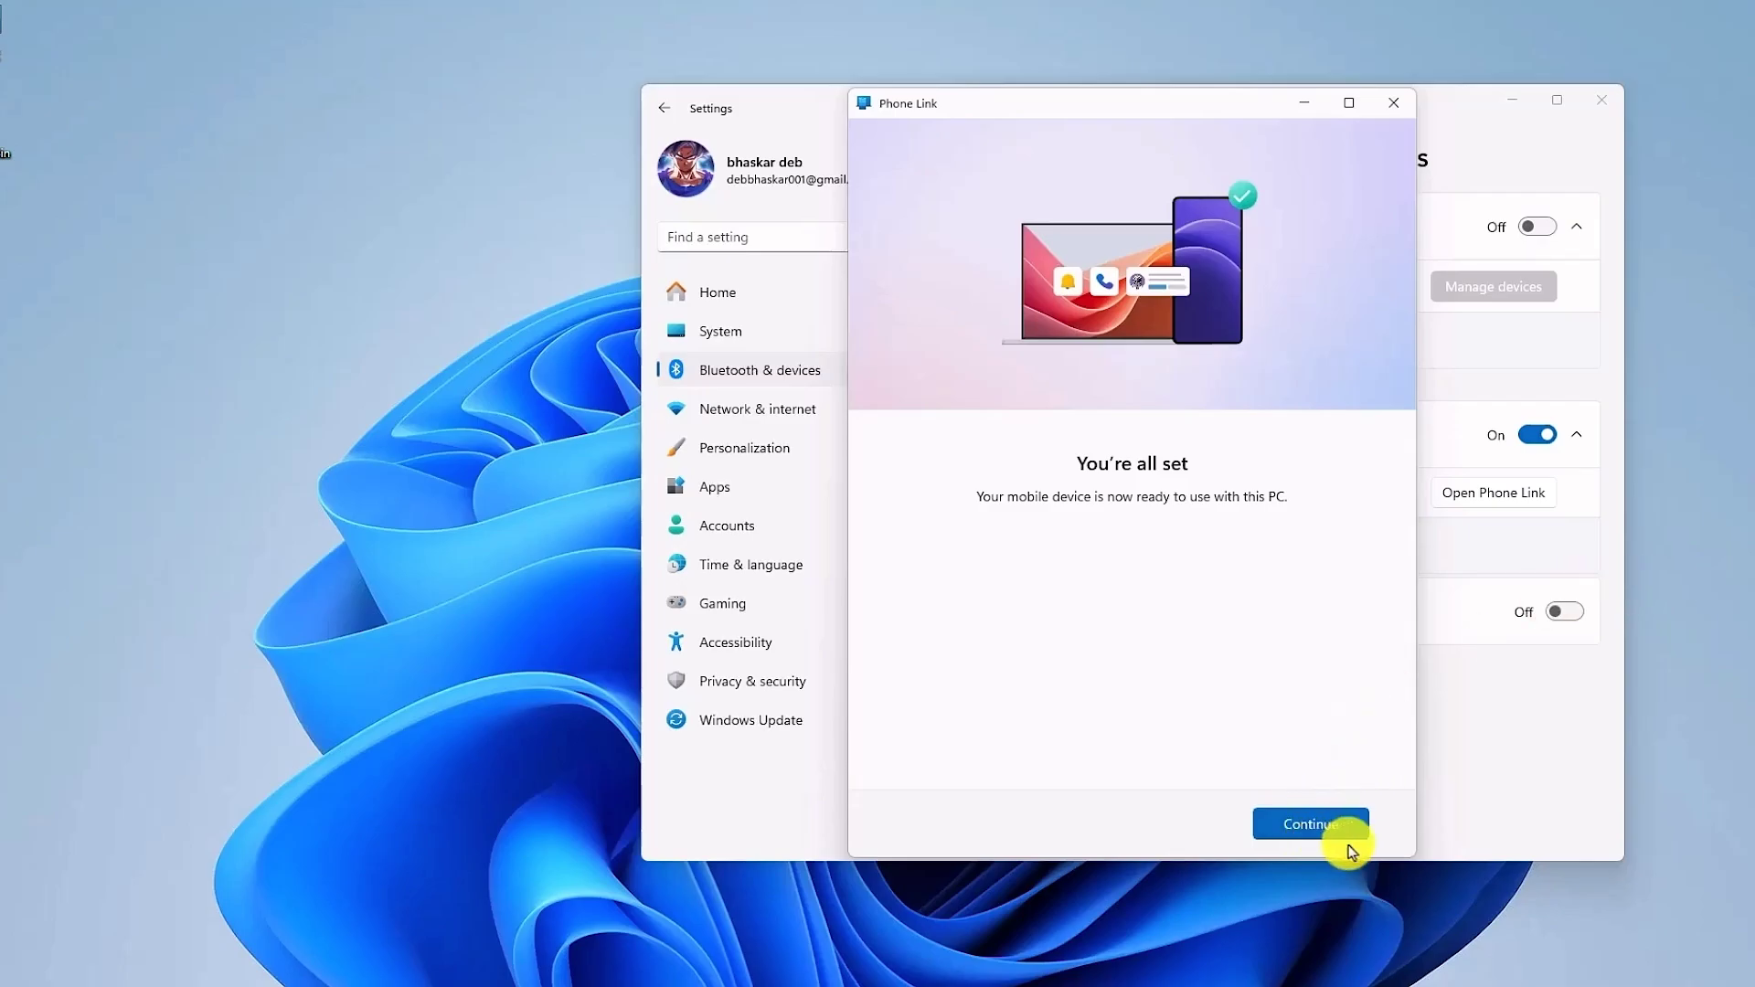
Finish the welcome screens with 'Open Phone Link when you're signed into Windows' ticked.
{"action": "left_click", "coordinate": [1330, 828]}
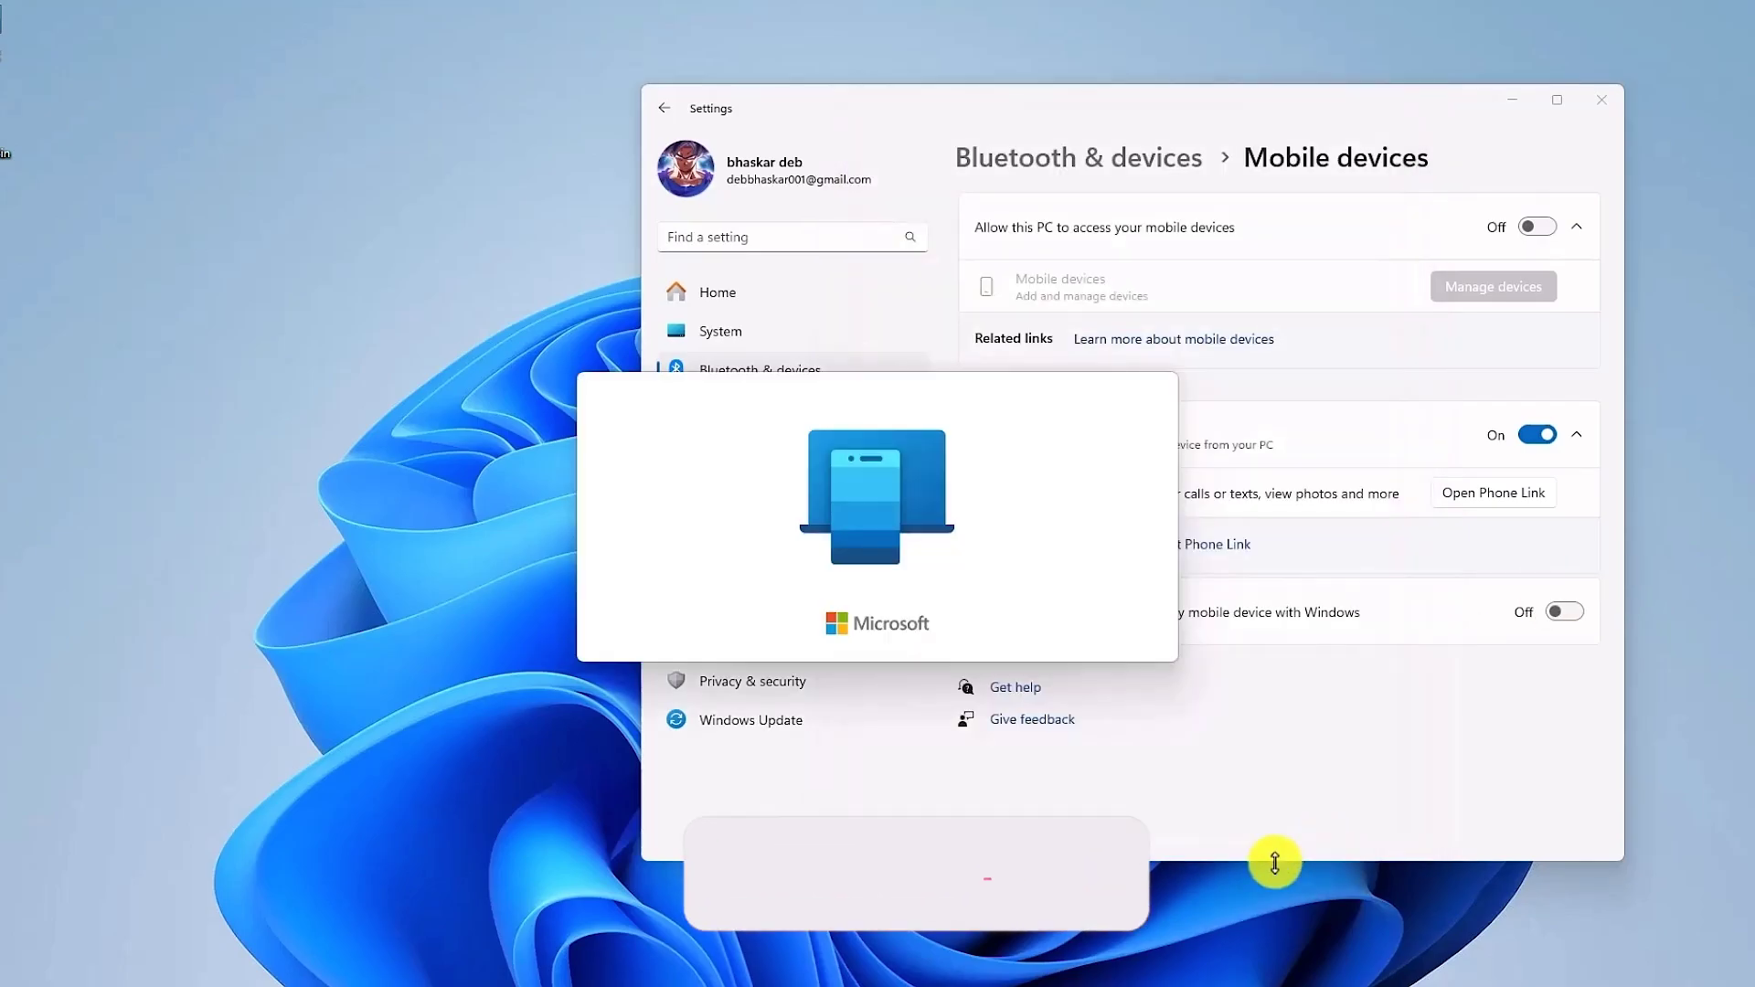
{"action": "left_click", "coordinate": [1512, 99]}
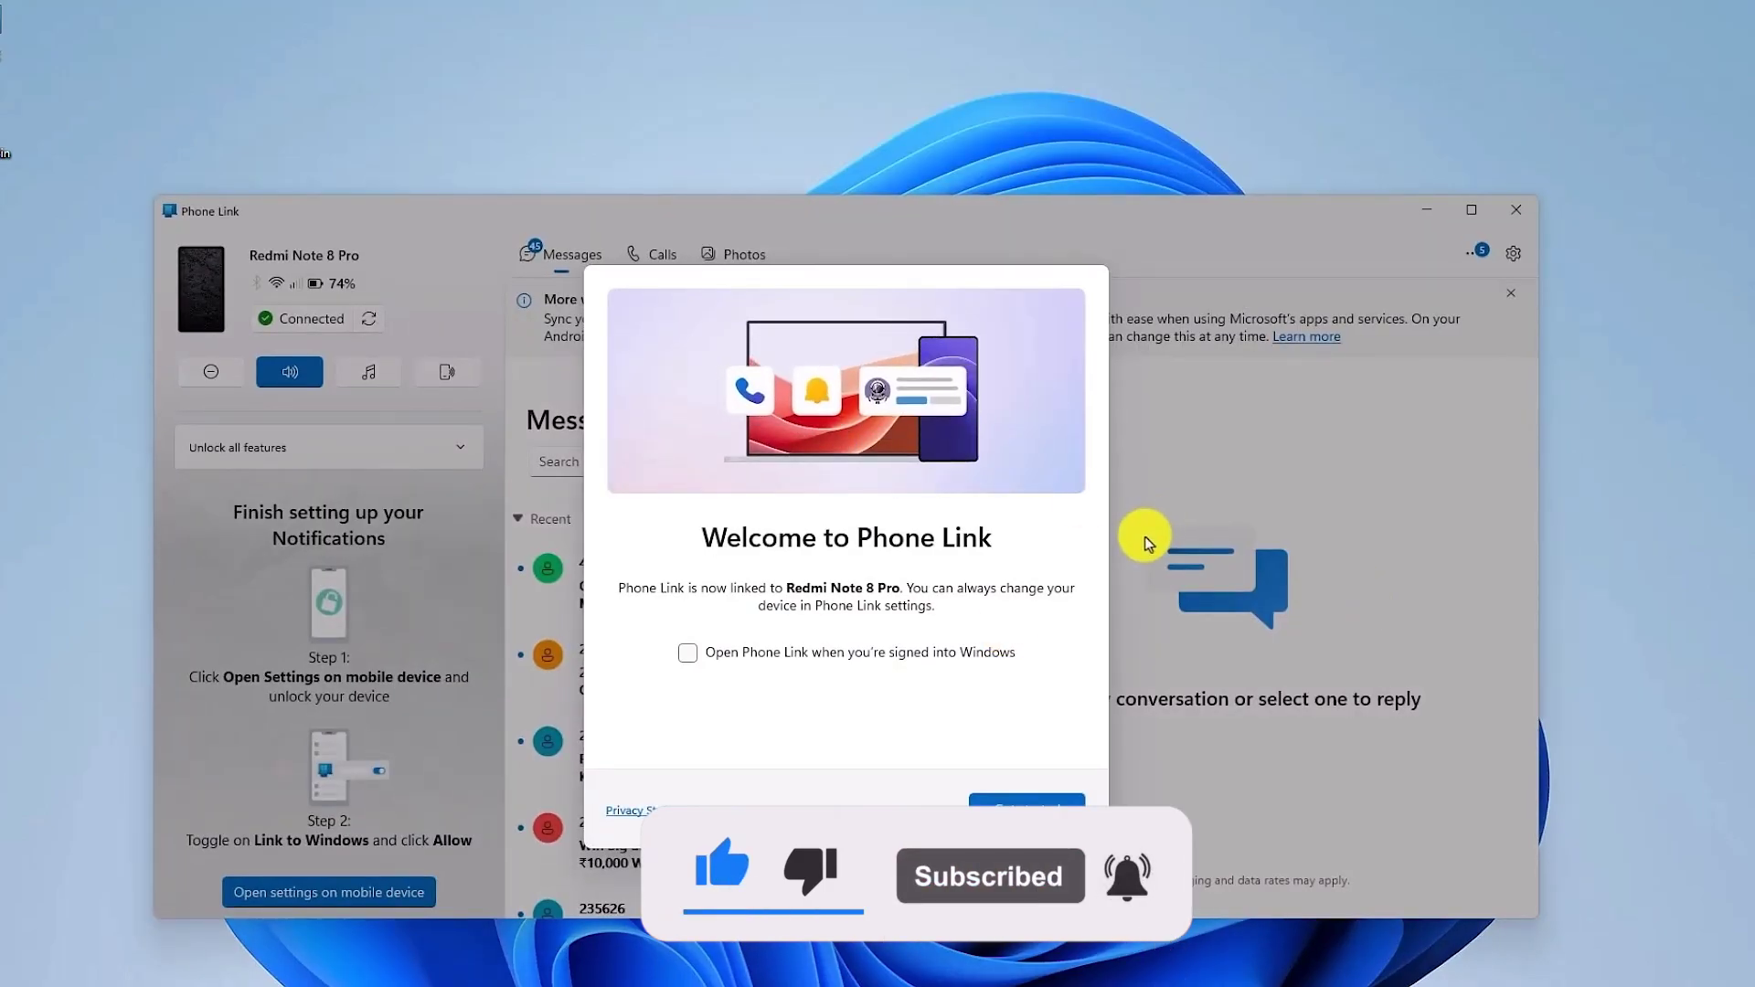
{"action": "left_click", "coordinate": [727, 661]}
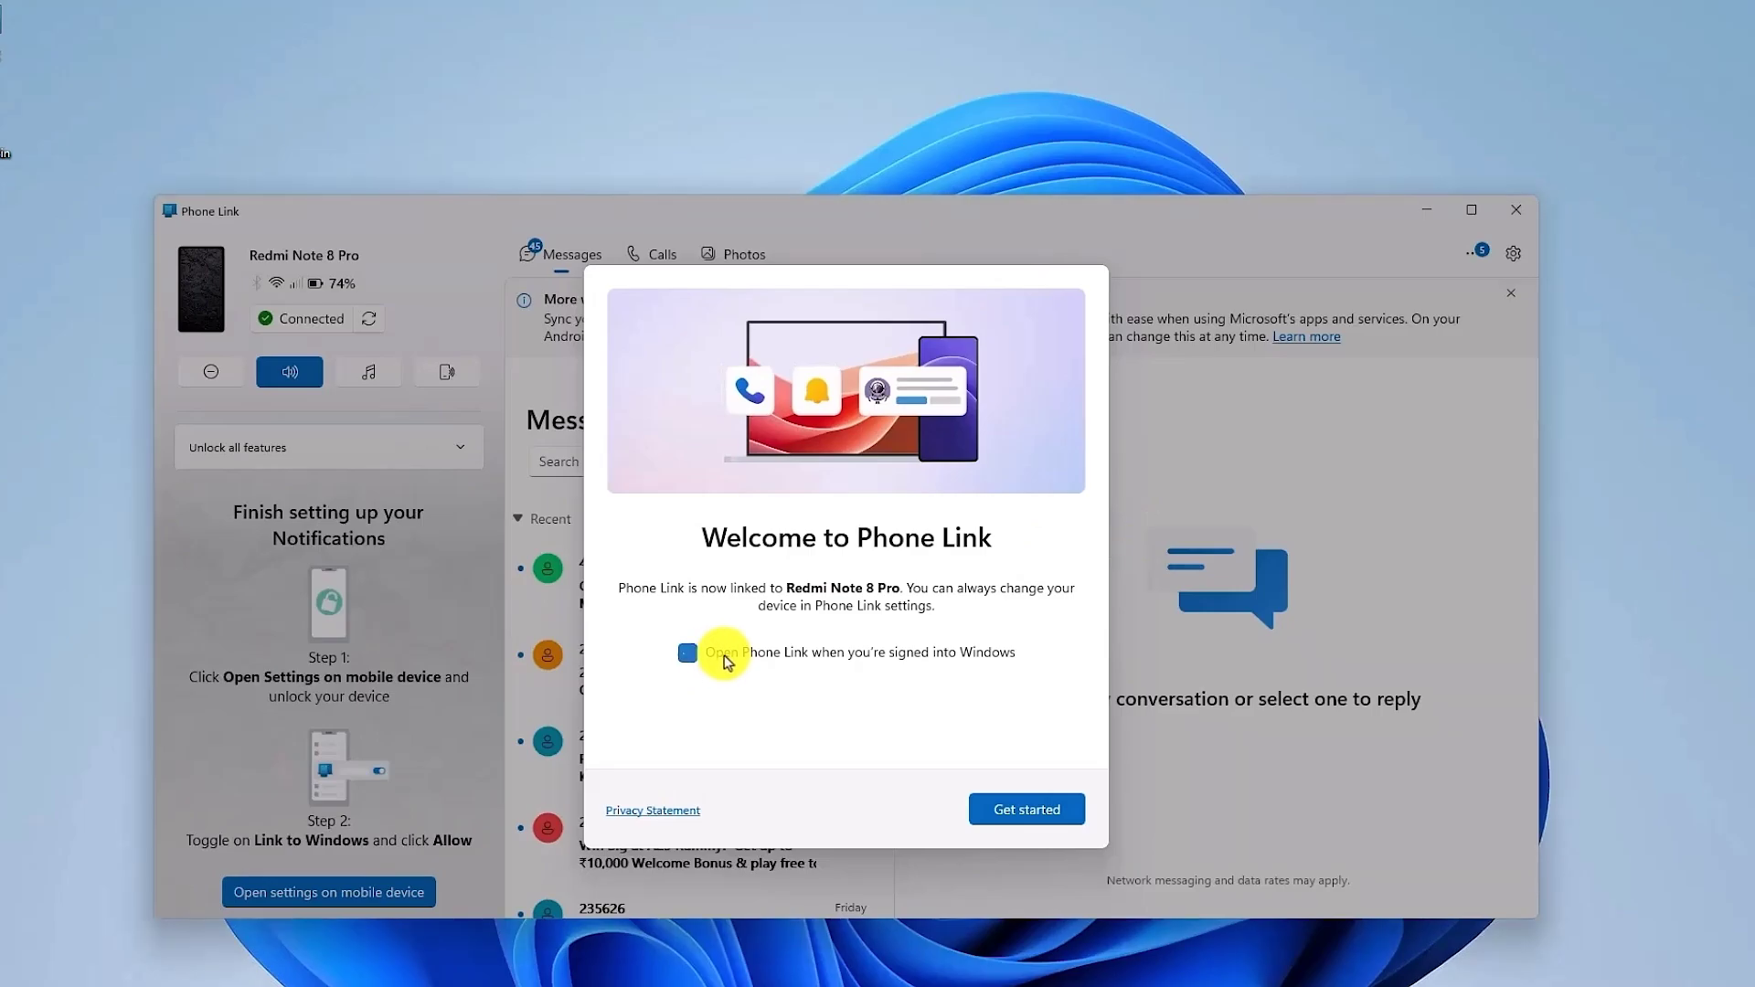
{"action": "left_click", "coordinate": [1048, 810]}
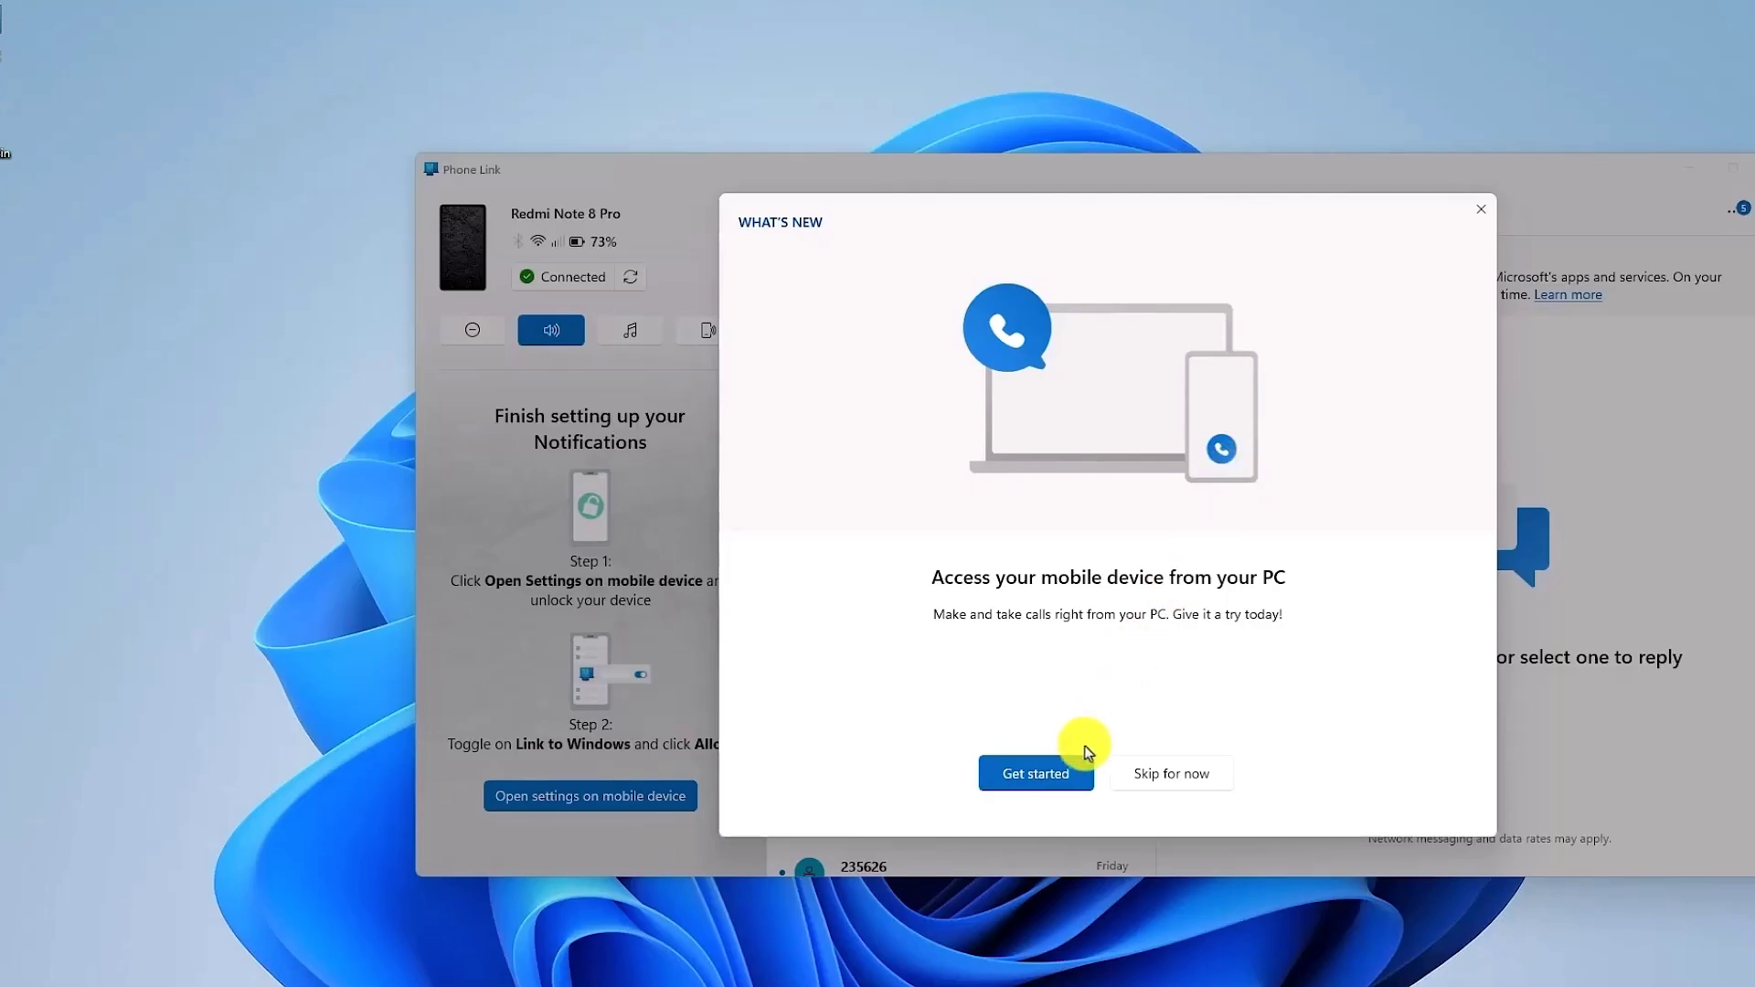
{"action": "left_click", "coordinate": [1066, 776]}
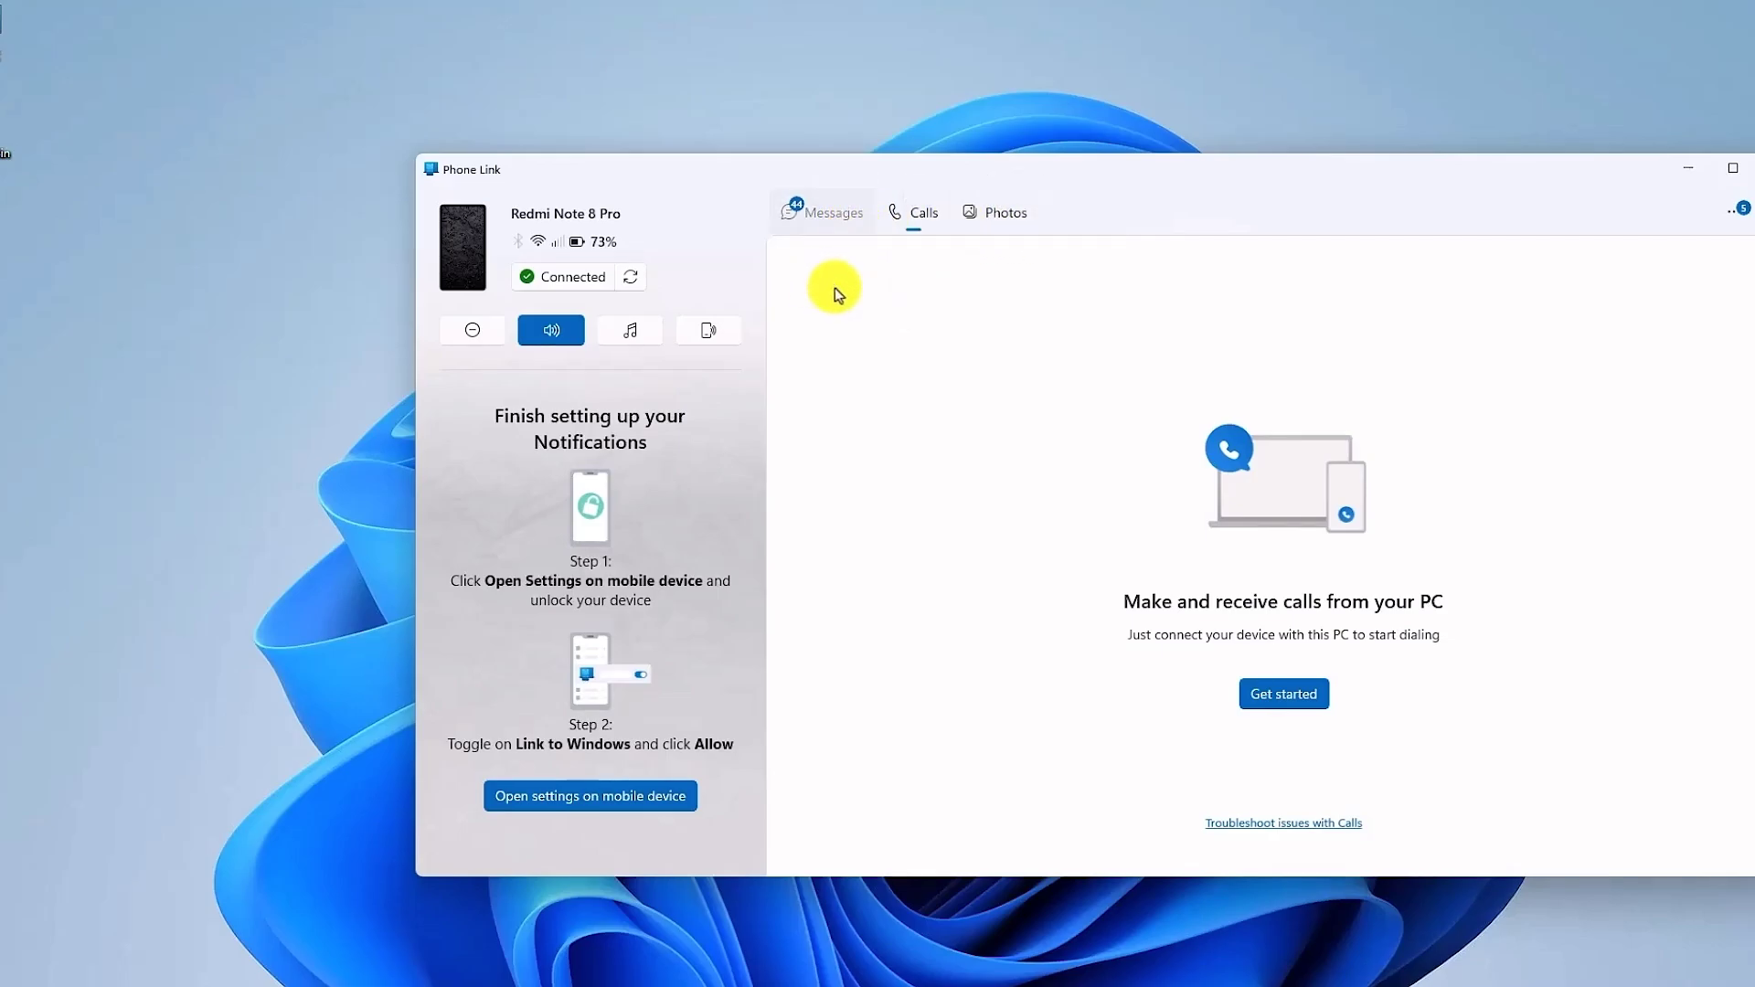
On the Calls page, click Get started to begin setting up PC calling.
{"action": "left_click", "coordinate": [860, 221]}
{"action": "left_click", "coordinate": [914, 215]}
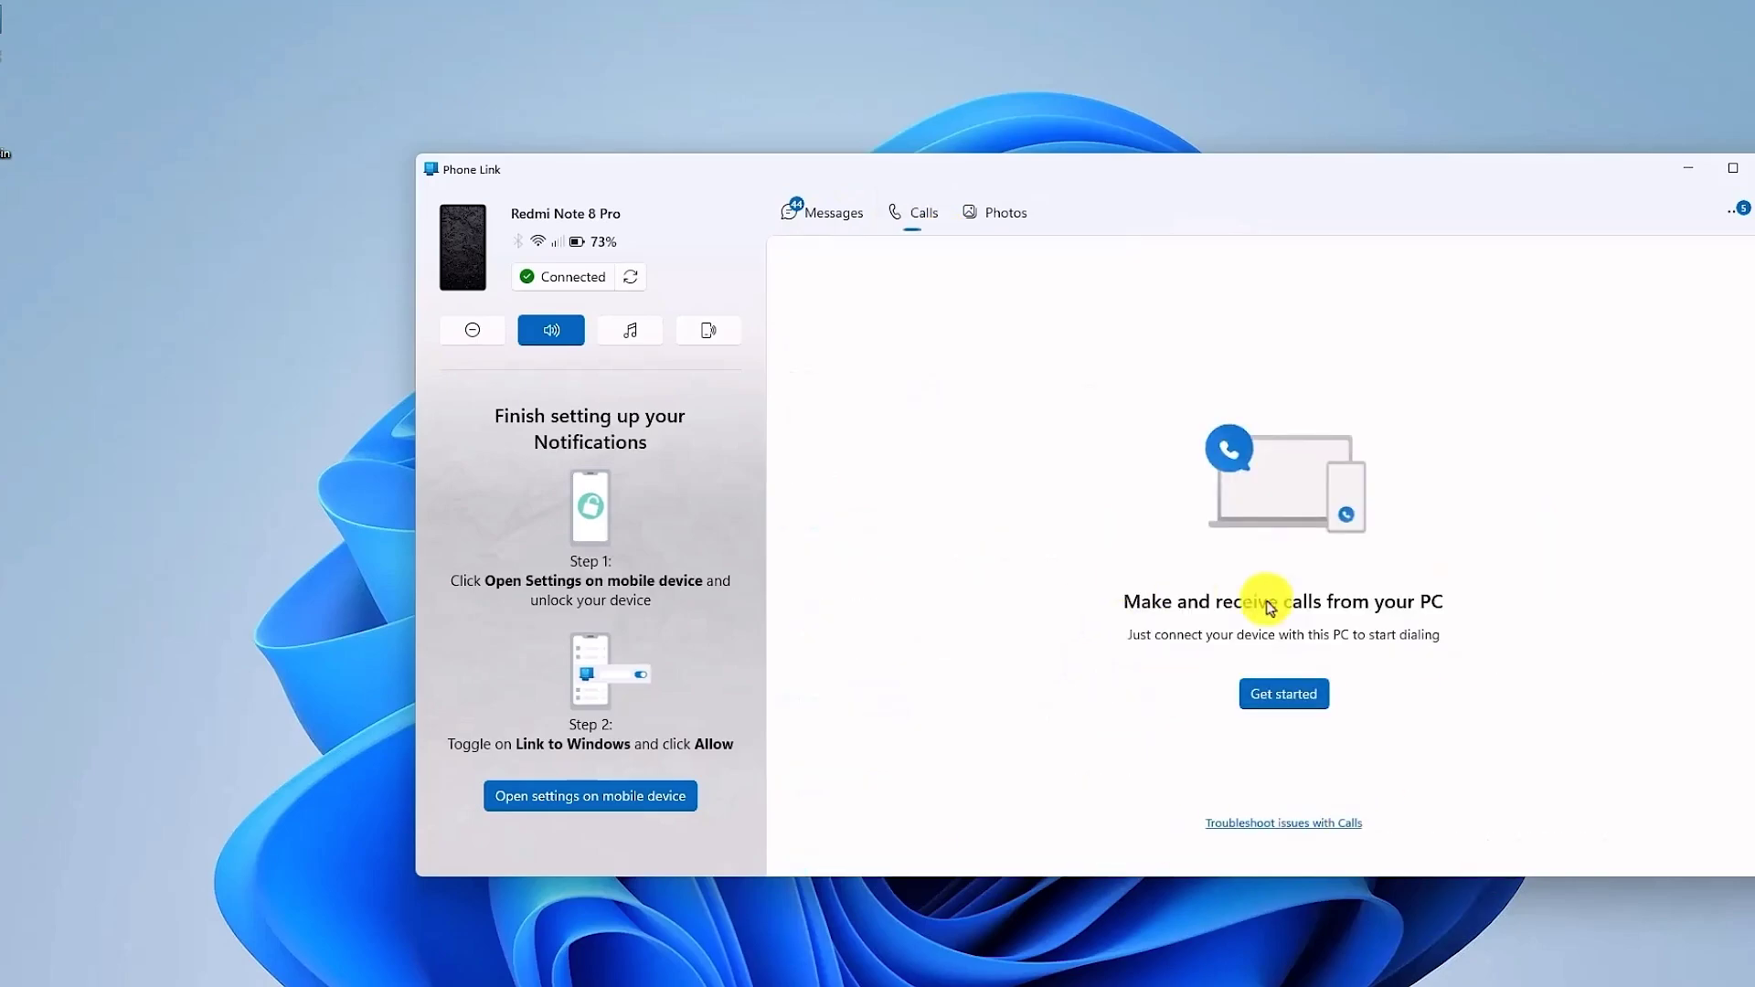
{"action": "left_click", "coordinate": [1303, 696]}
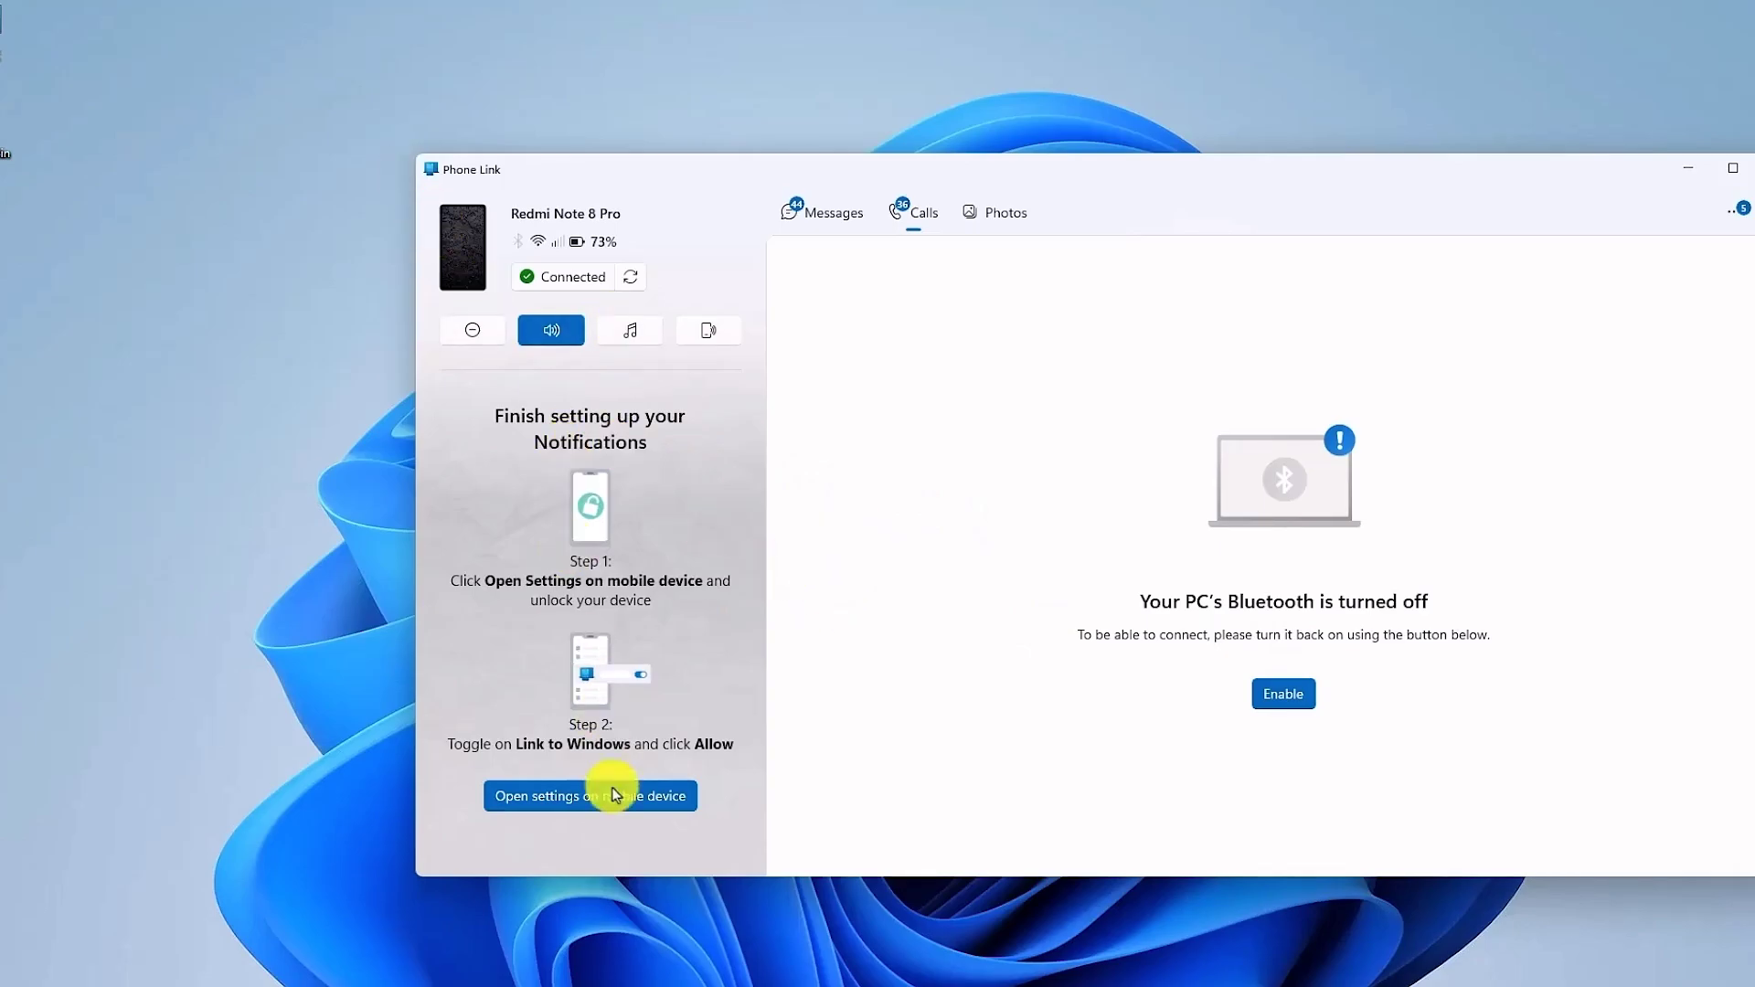
Back in Settings > Bluetooth & devices, switch Bluetooth On.
{"action": "left_click", "coordinate": [1103, 984]}
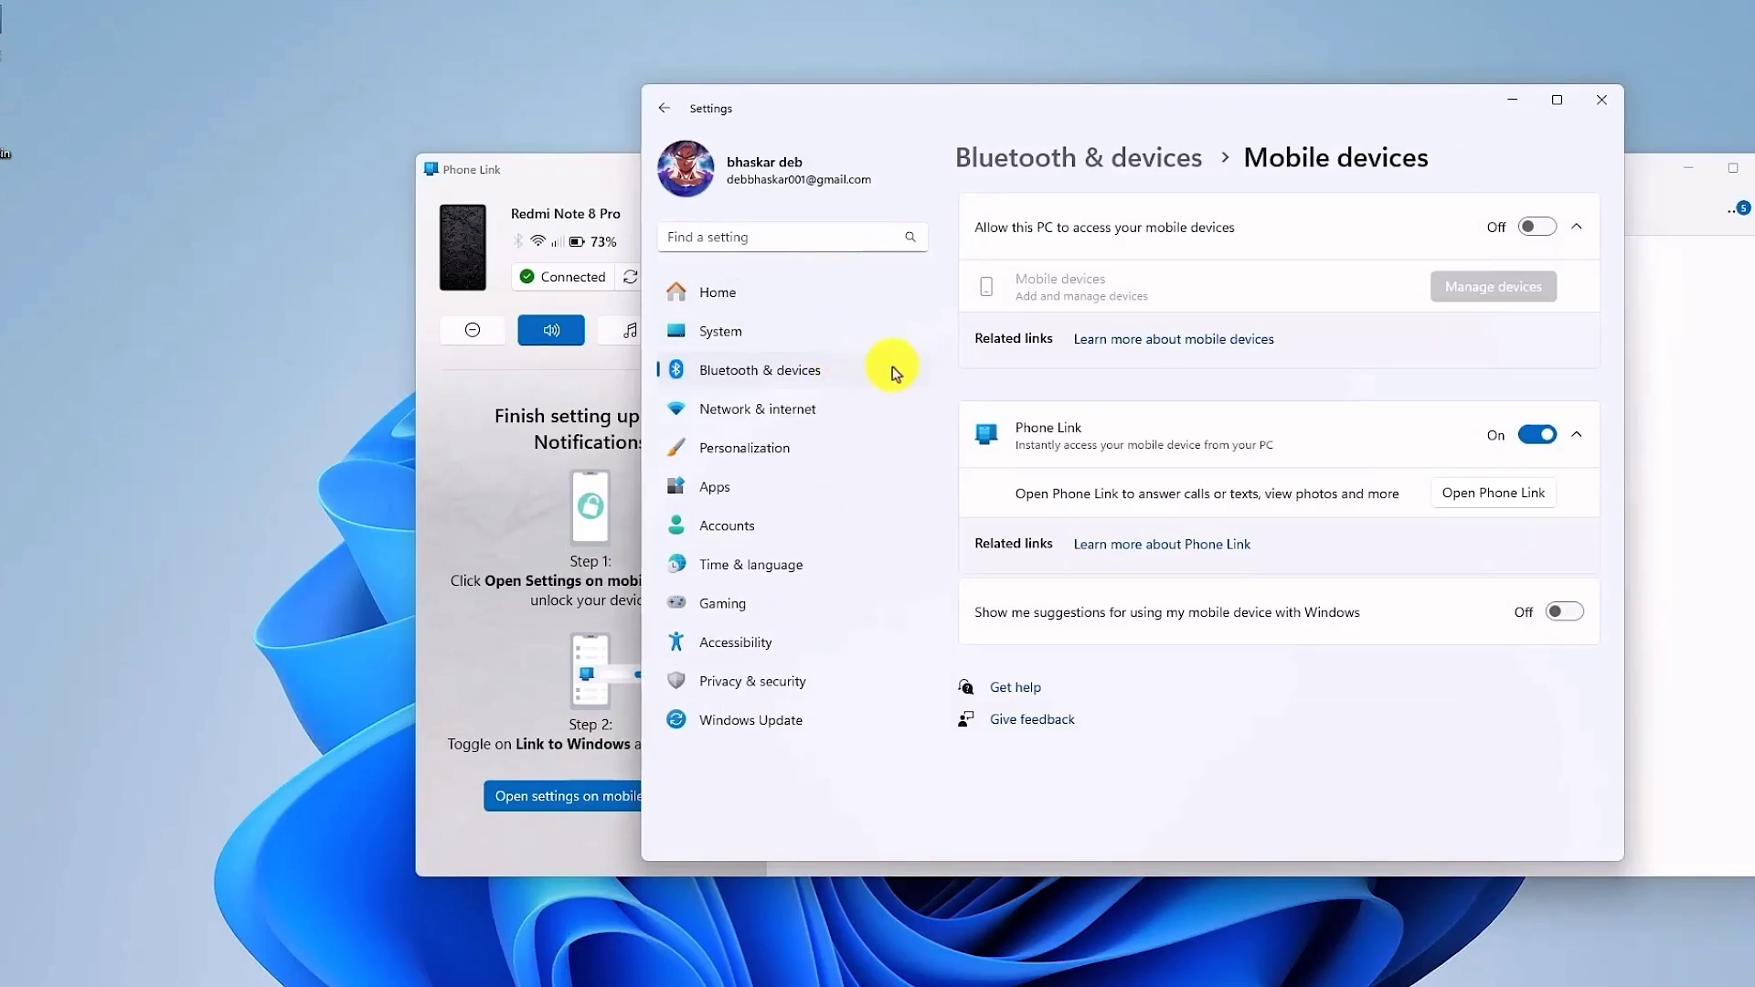
{"action": "left_click", "coordinate": [850, 368]}
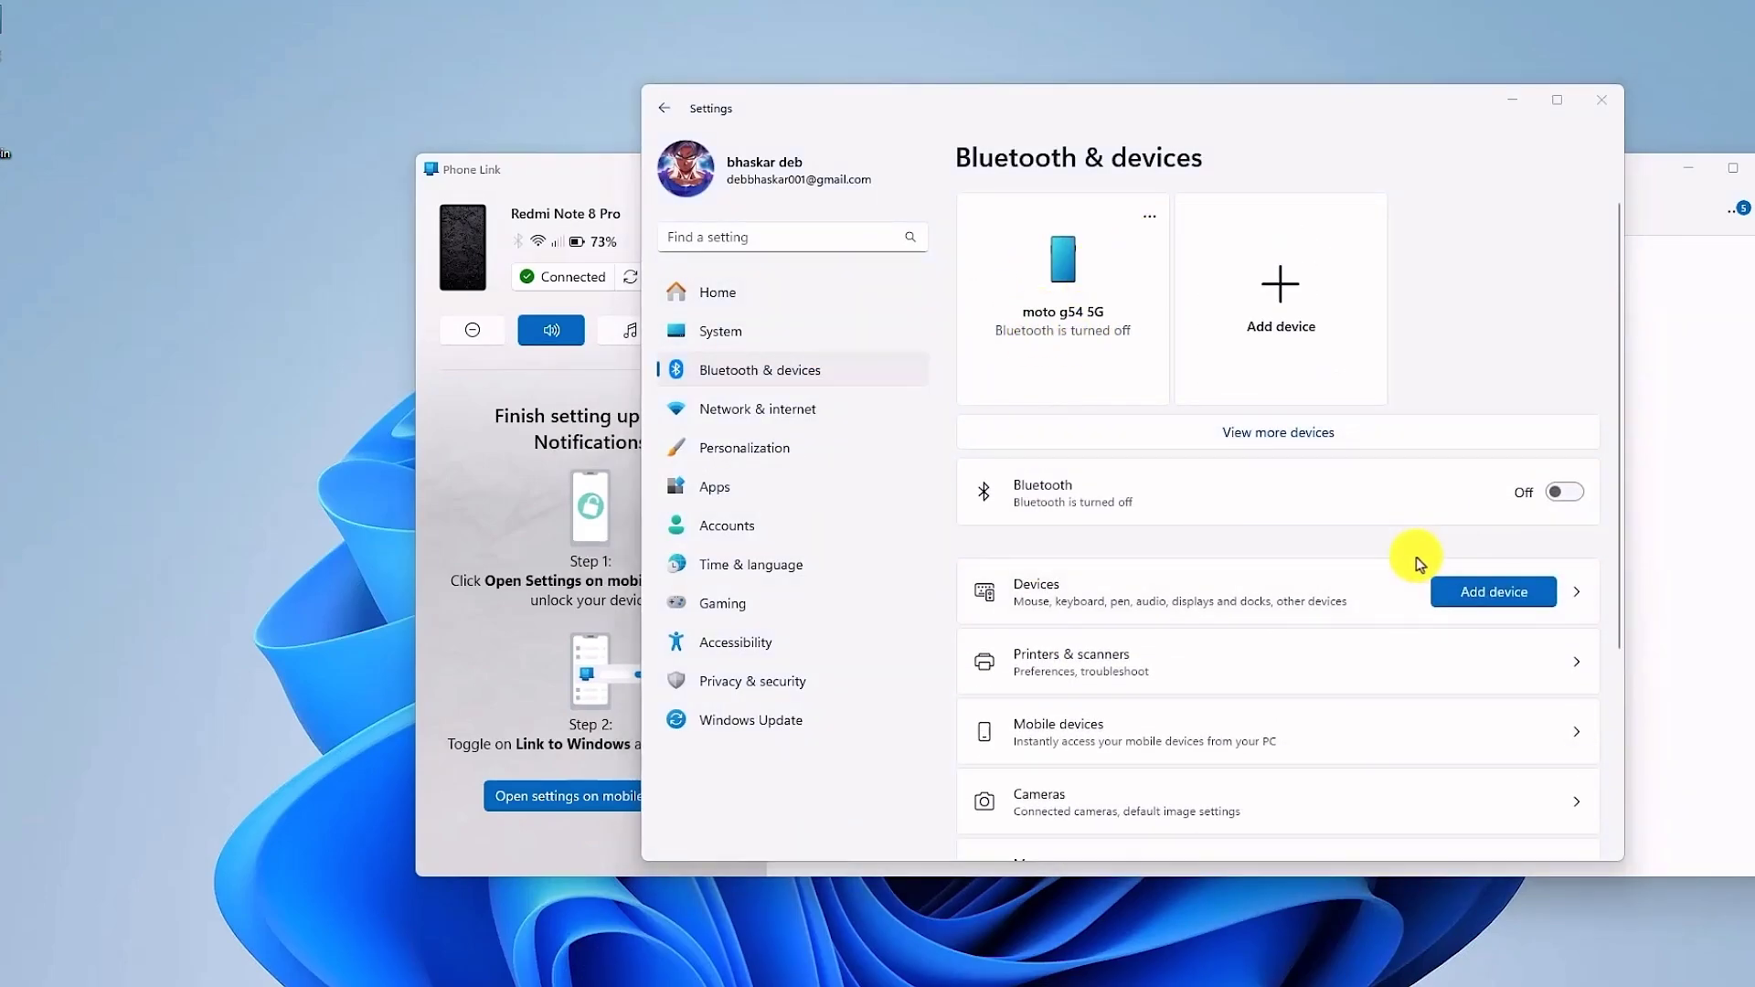
{"action": "left_click", "coordinate": [1561, 496]}
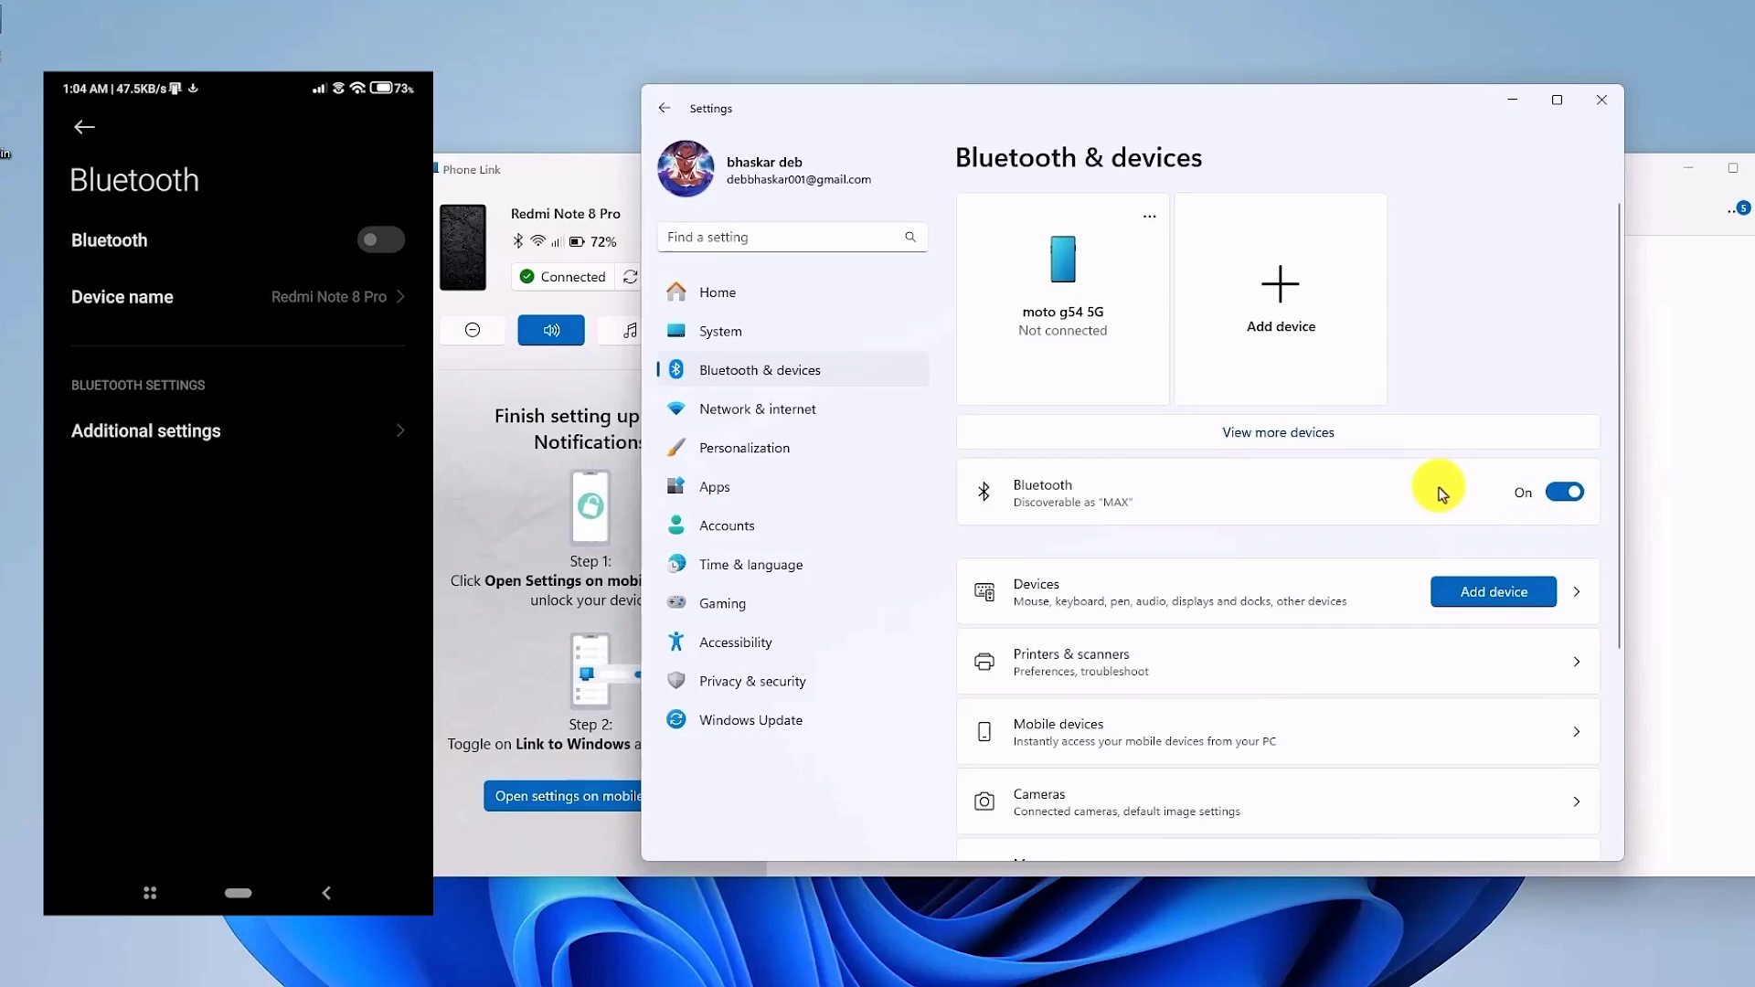
Add the Redmi Note 8 Pro as a Bluetooth device, confirming the matching PIN.
{"action": "left_click", "coordinate": [1277, 284]}
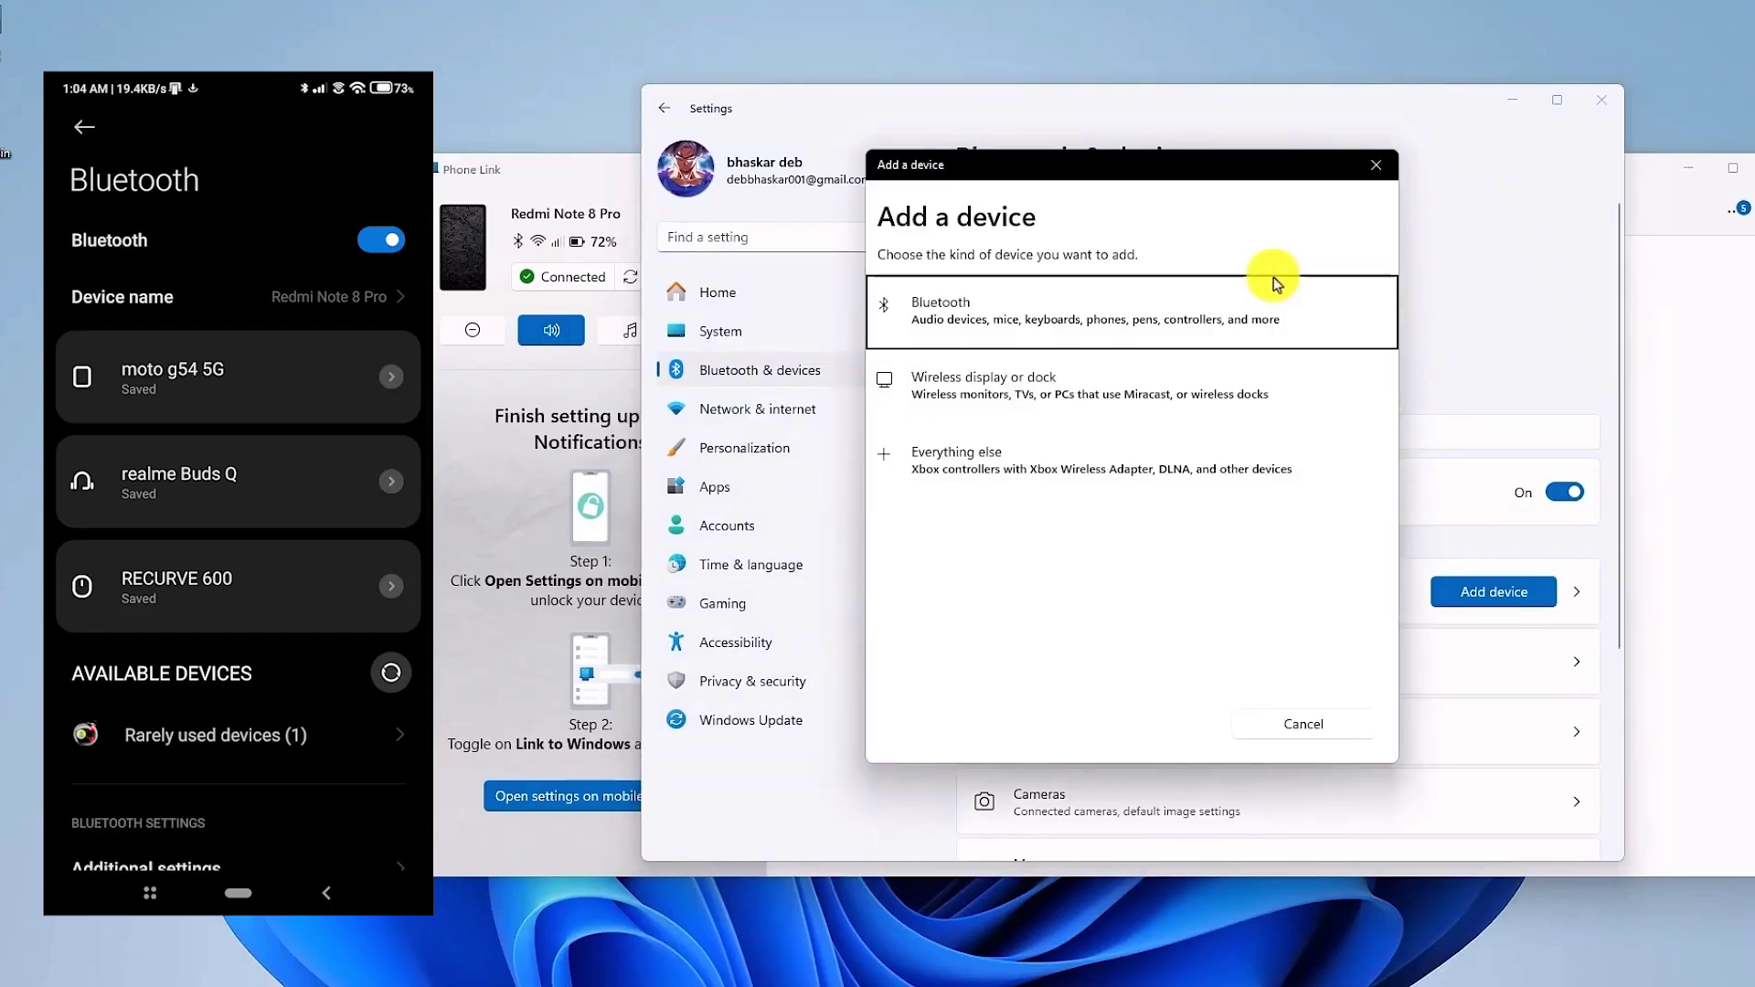
{"action": "left_click", "coordinate": [1044, 309]}
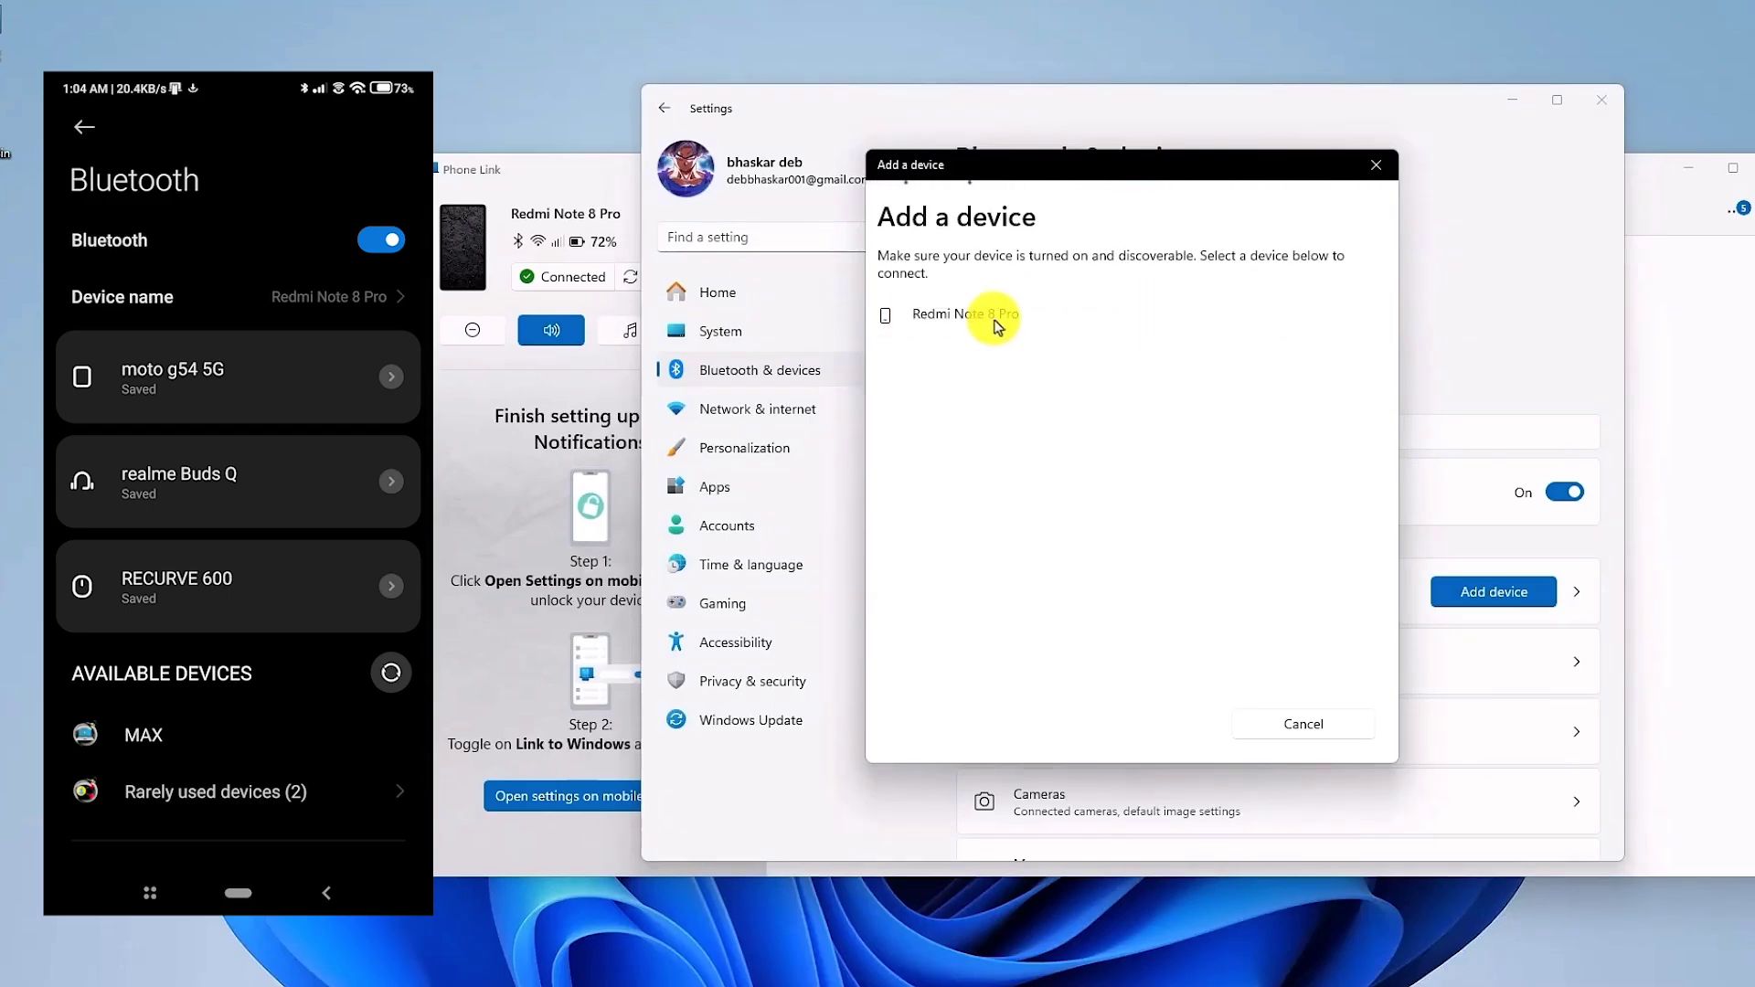
{"action": "left_click", "coordinate": [996, 319]}
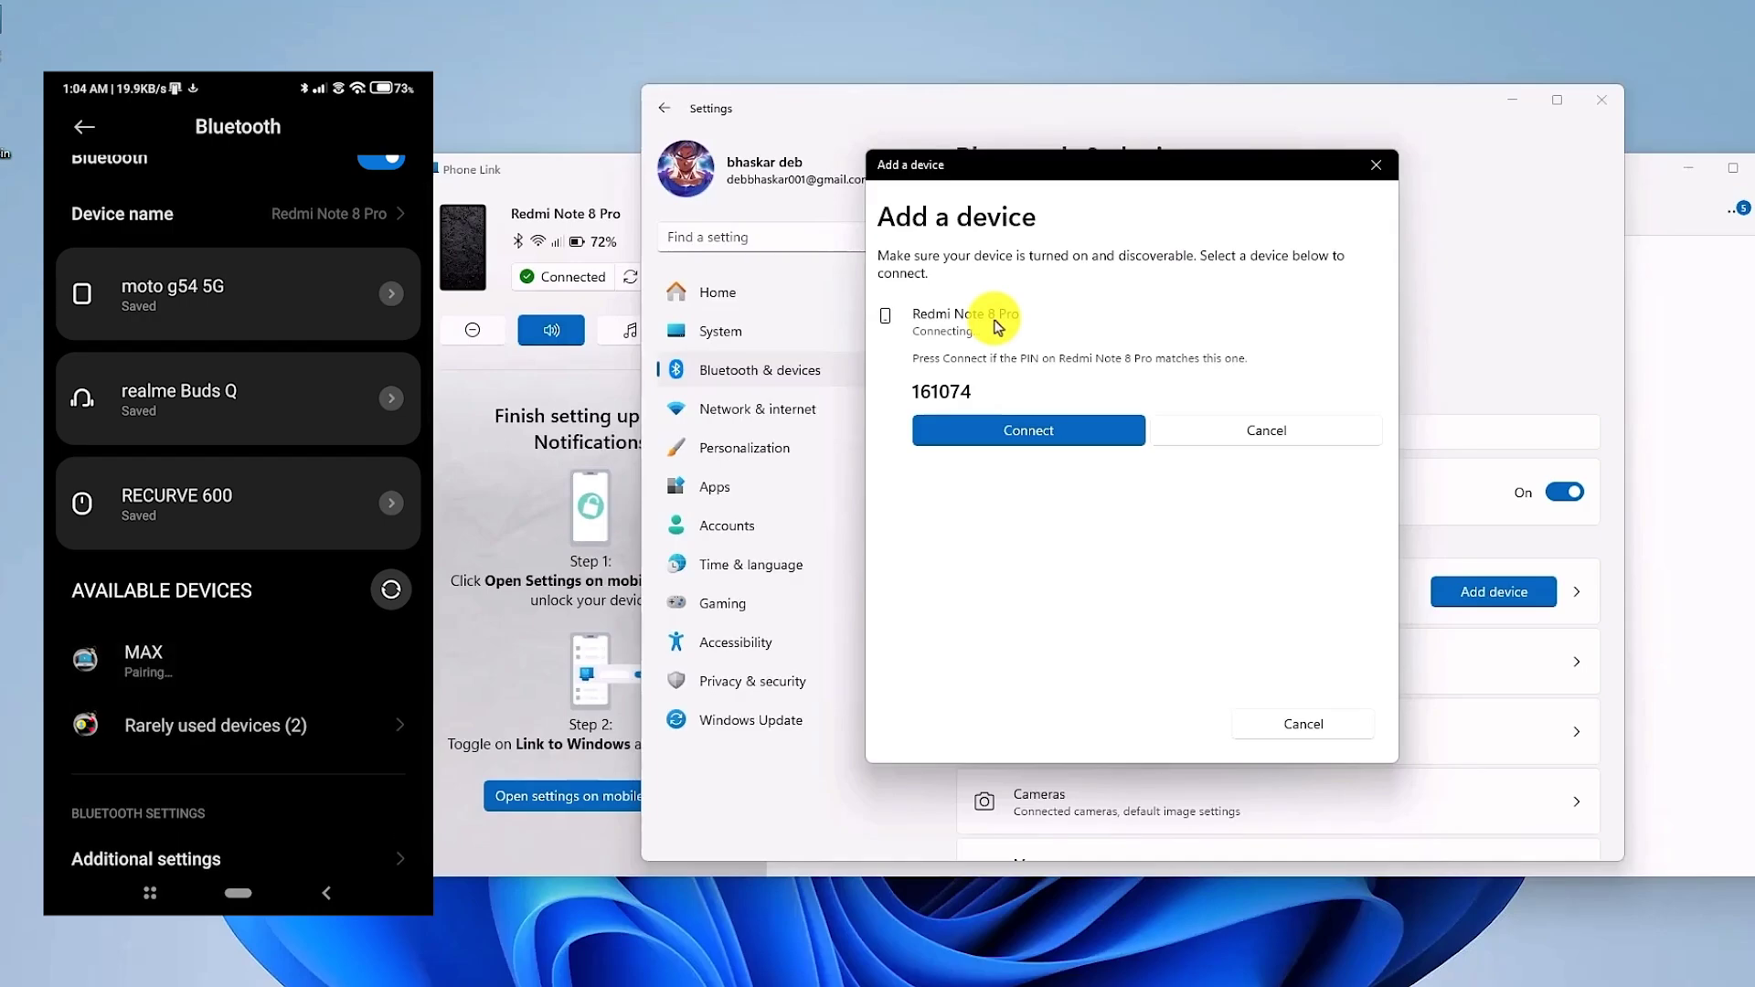
{"action": "left_click", "coordinate": [1057, 435]}
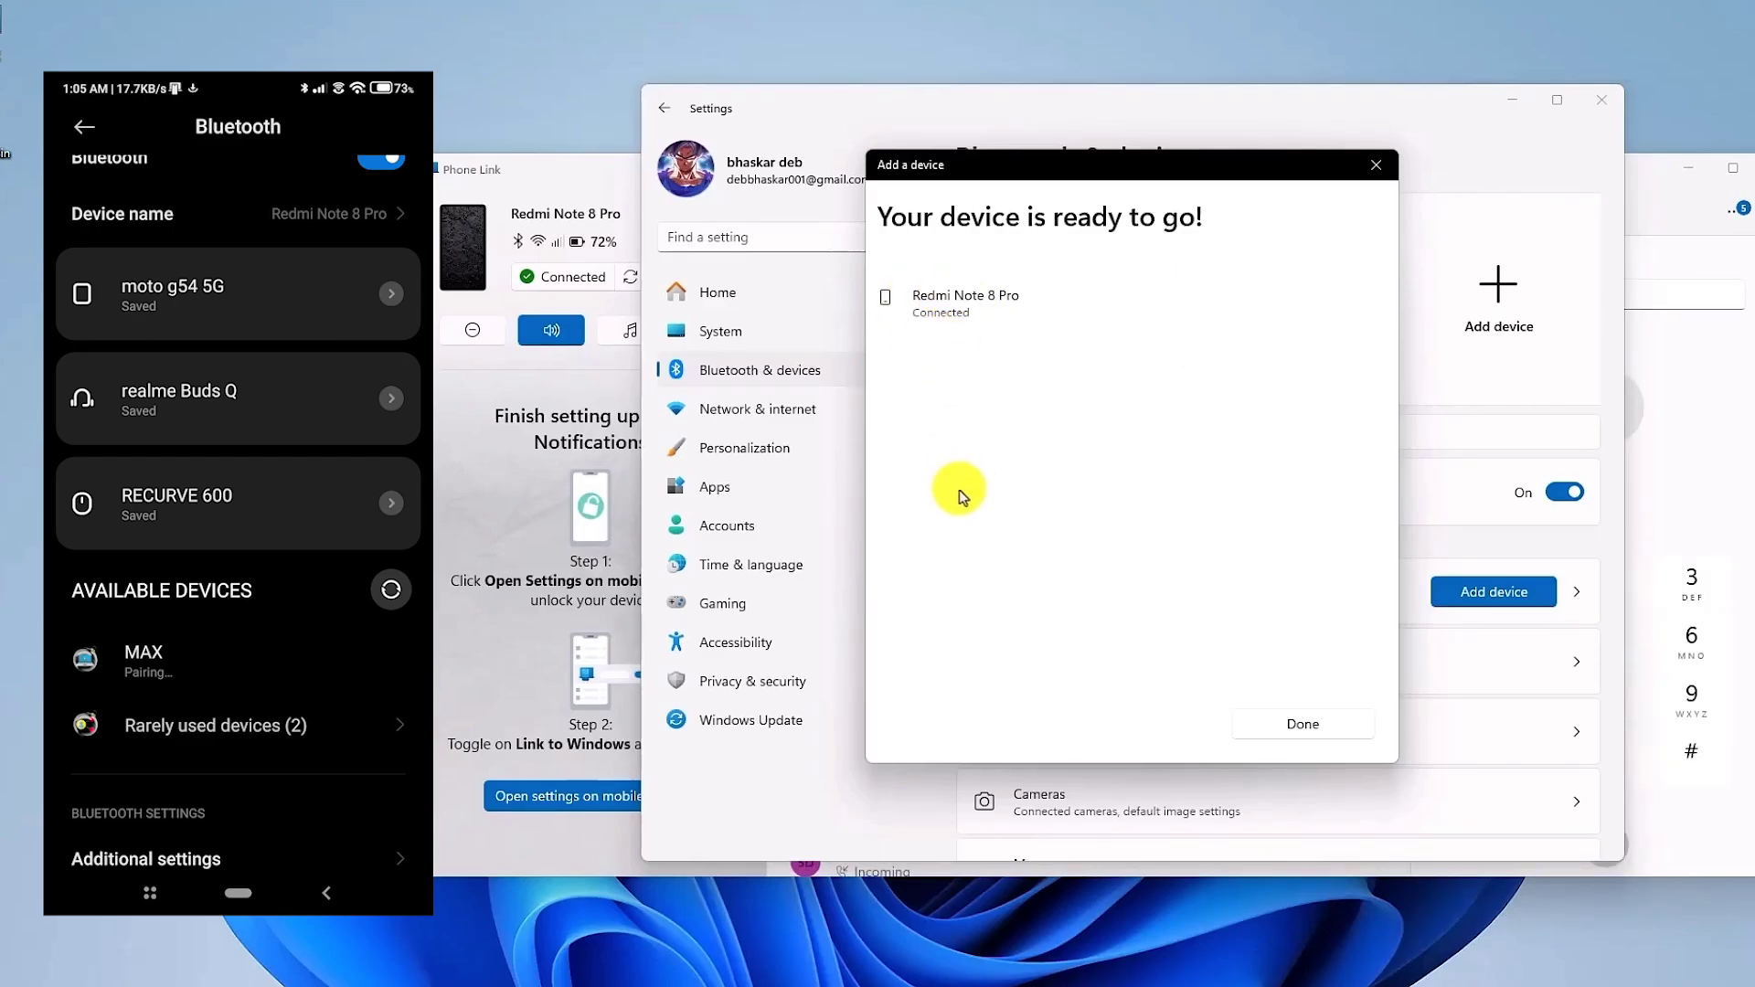
{"action": "left_click", "coordinate": [1303, 724]}
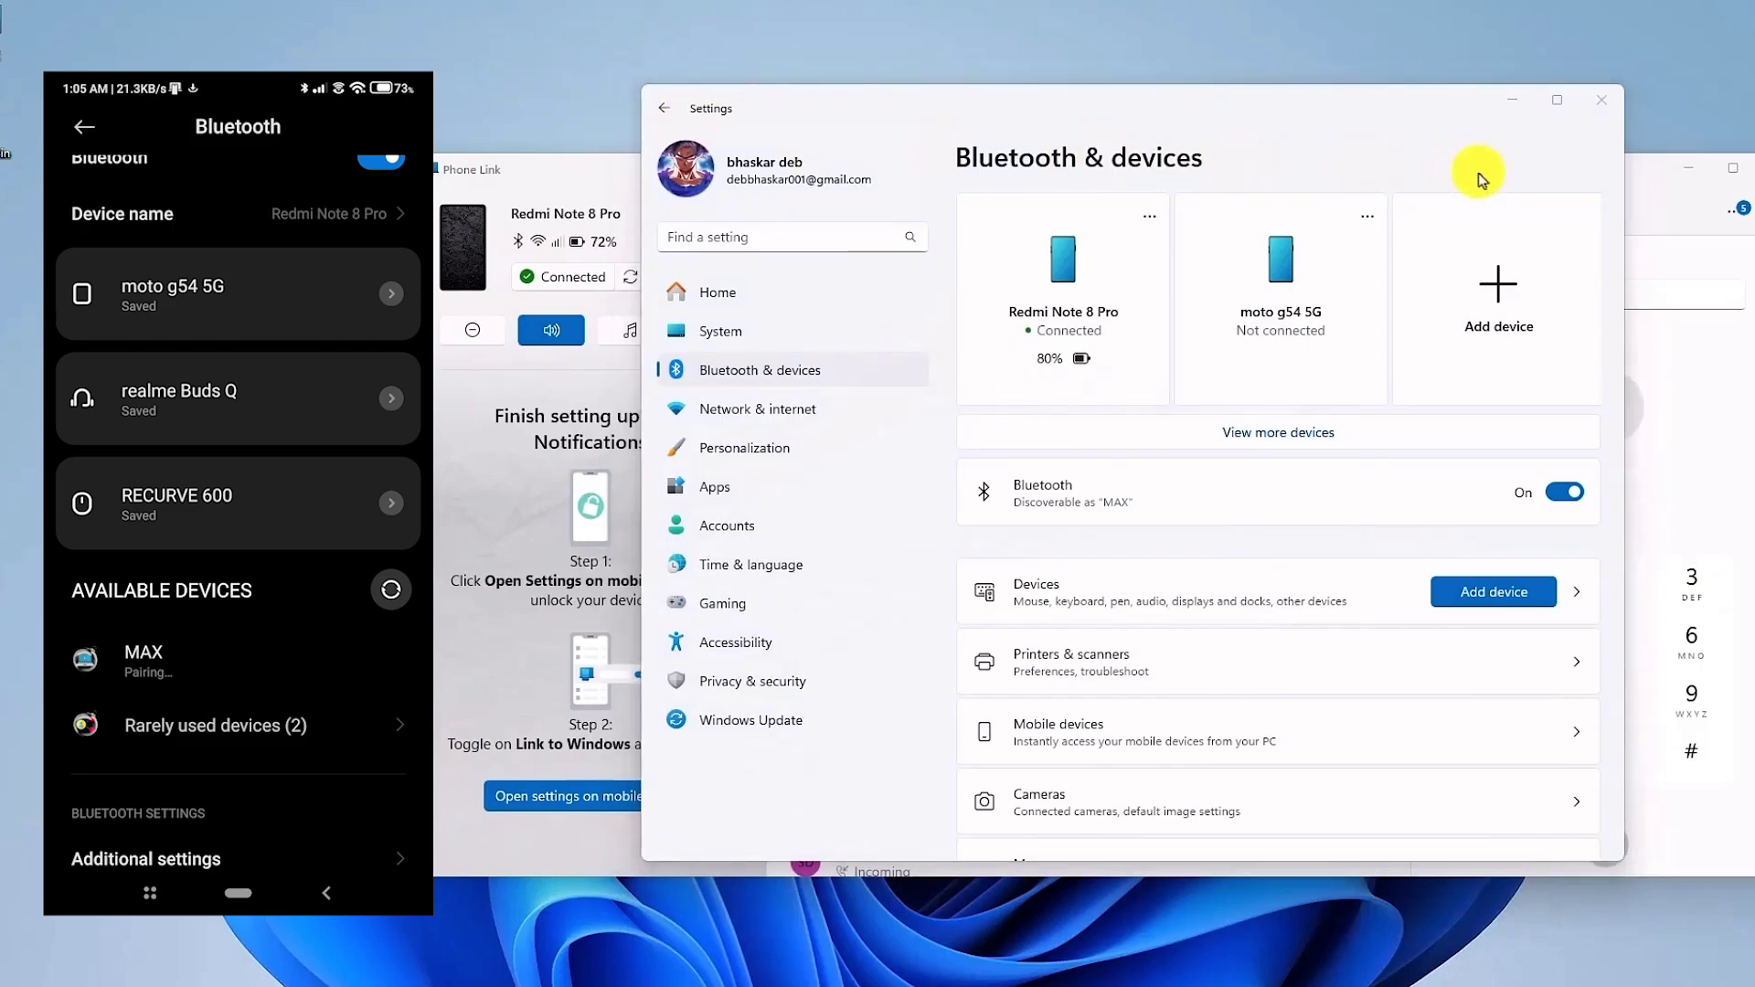
{"action": "left_click", "coordinate": [1510, 103]}
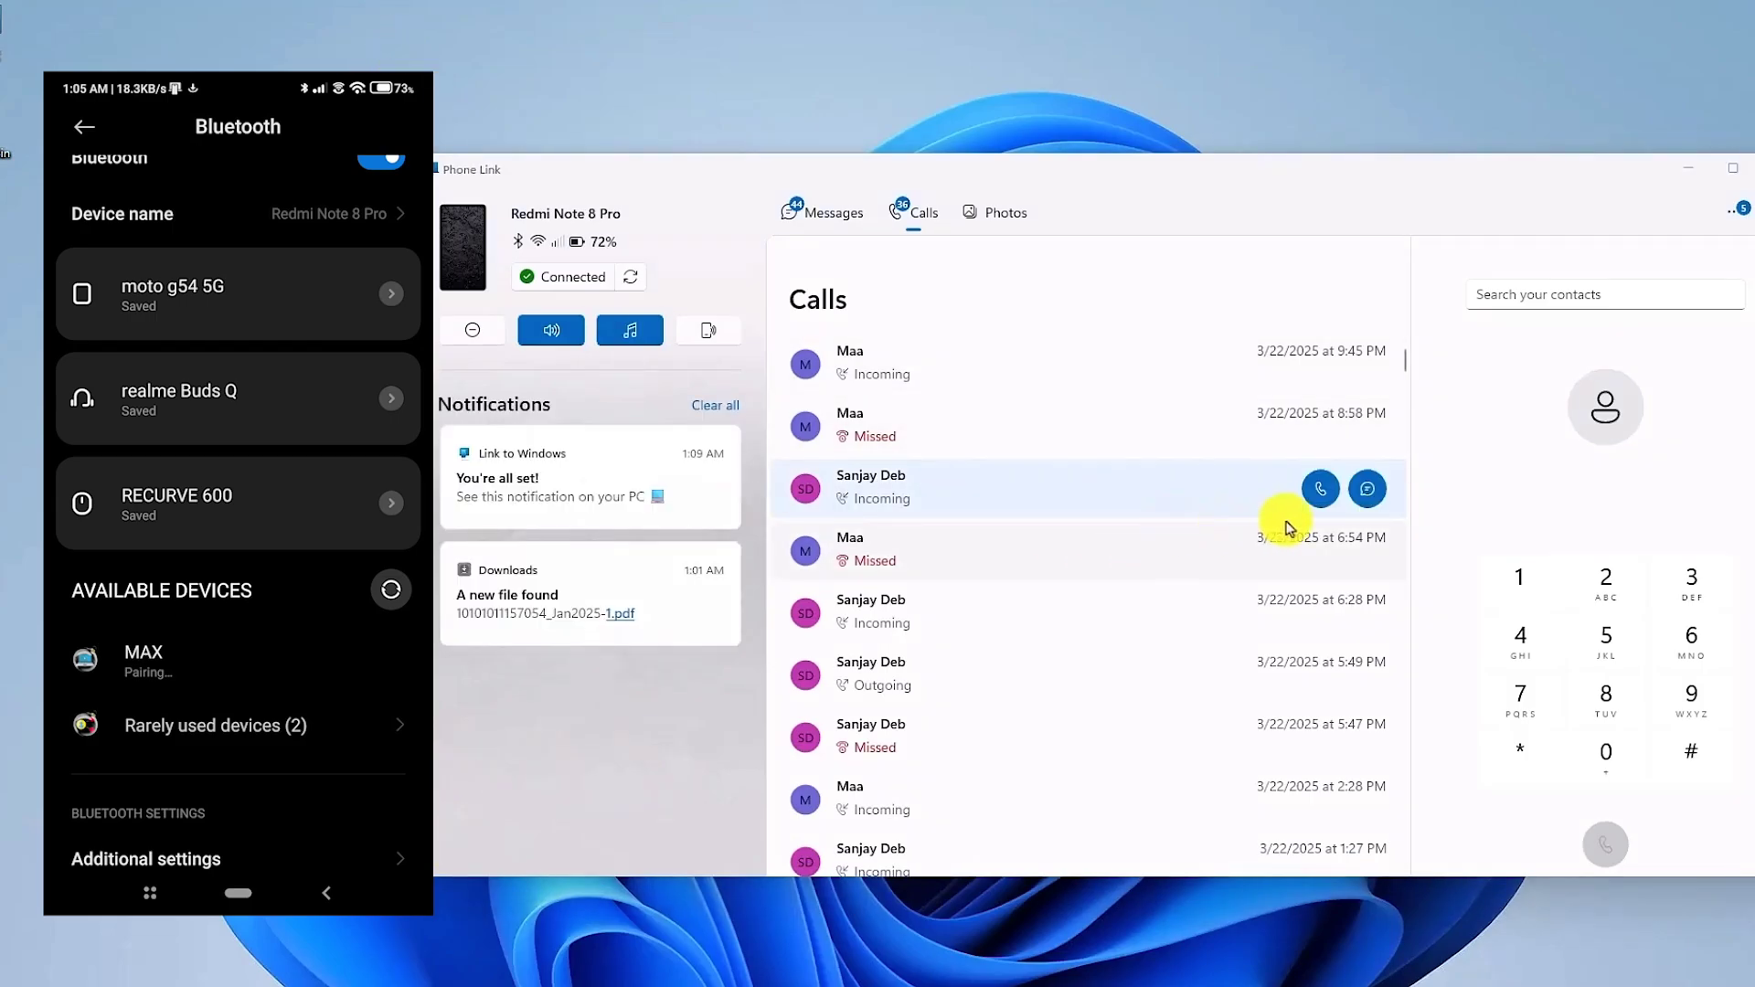
Call a contact from the Calls history list, then end the call.
{"action": "left_click", "coordinate": [1322, 491]}
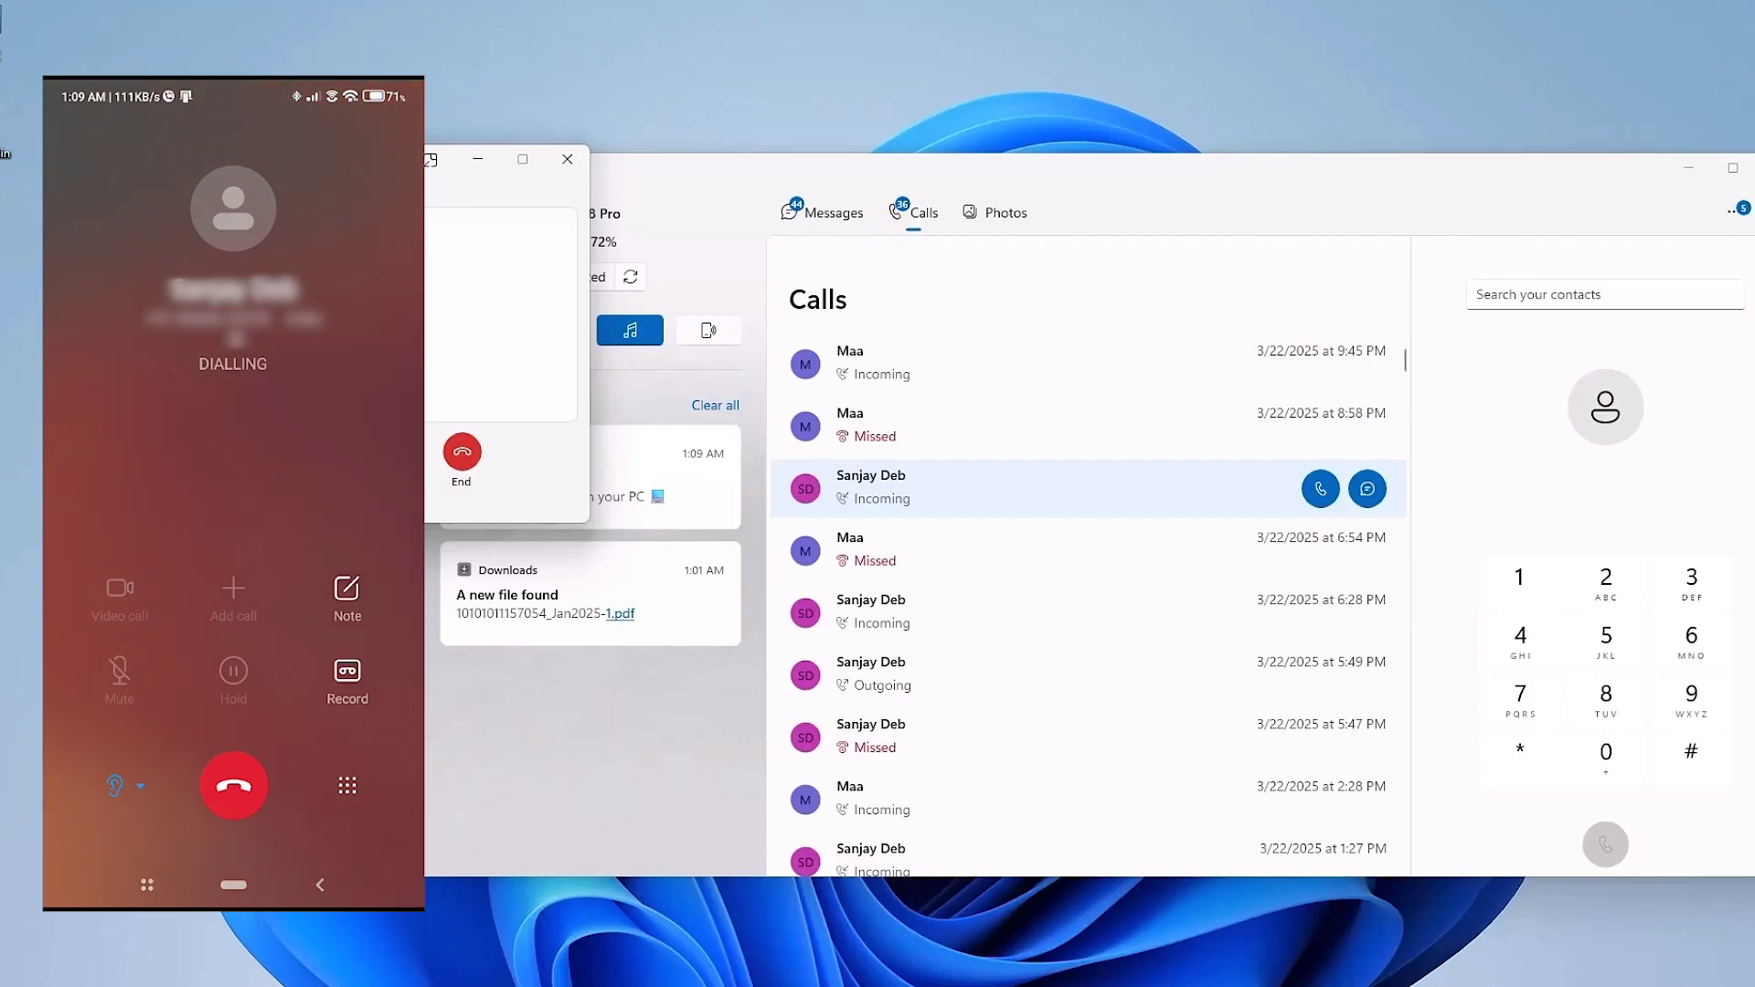
{"action": "left_click", "coordinate": [460, 454]}
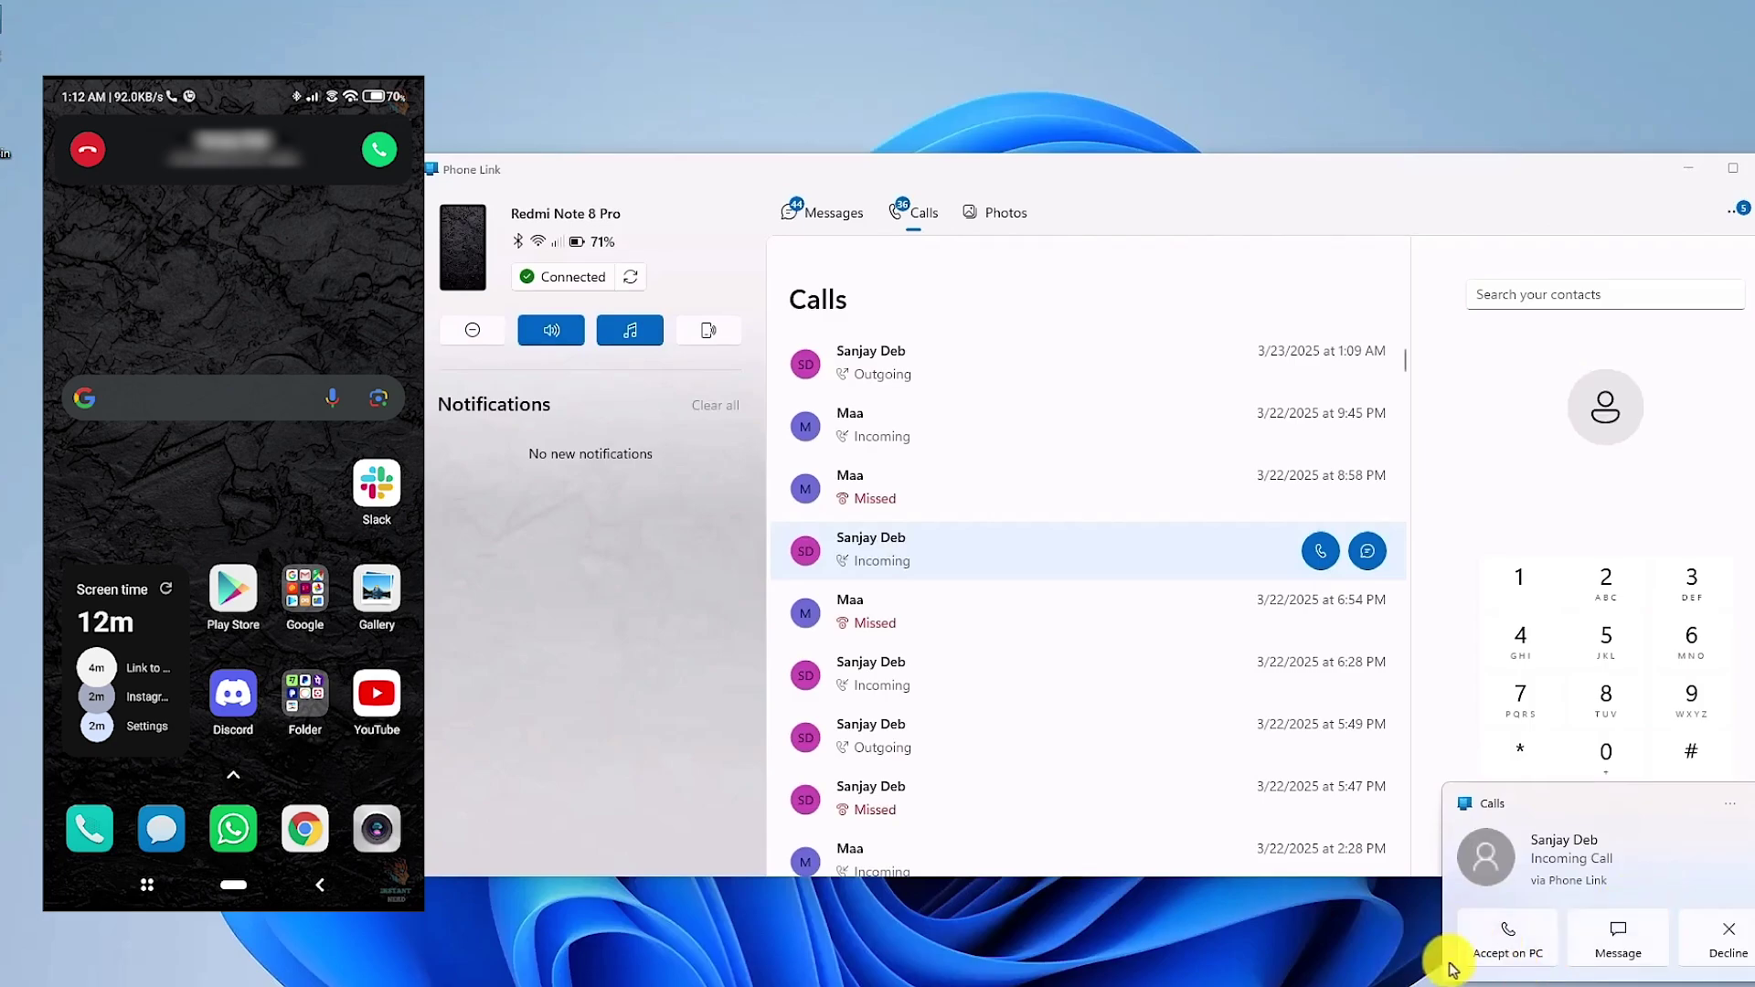
Accept the incoming call on the PC and drag its call window to the centre.
{"action": "left_click", "coordinate": [1510, 948]}
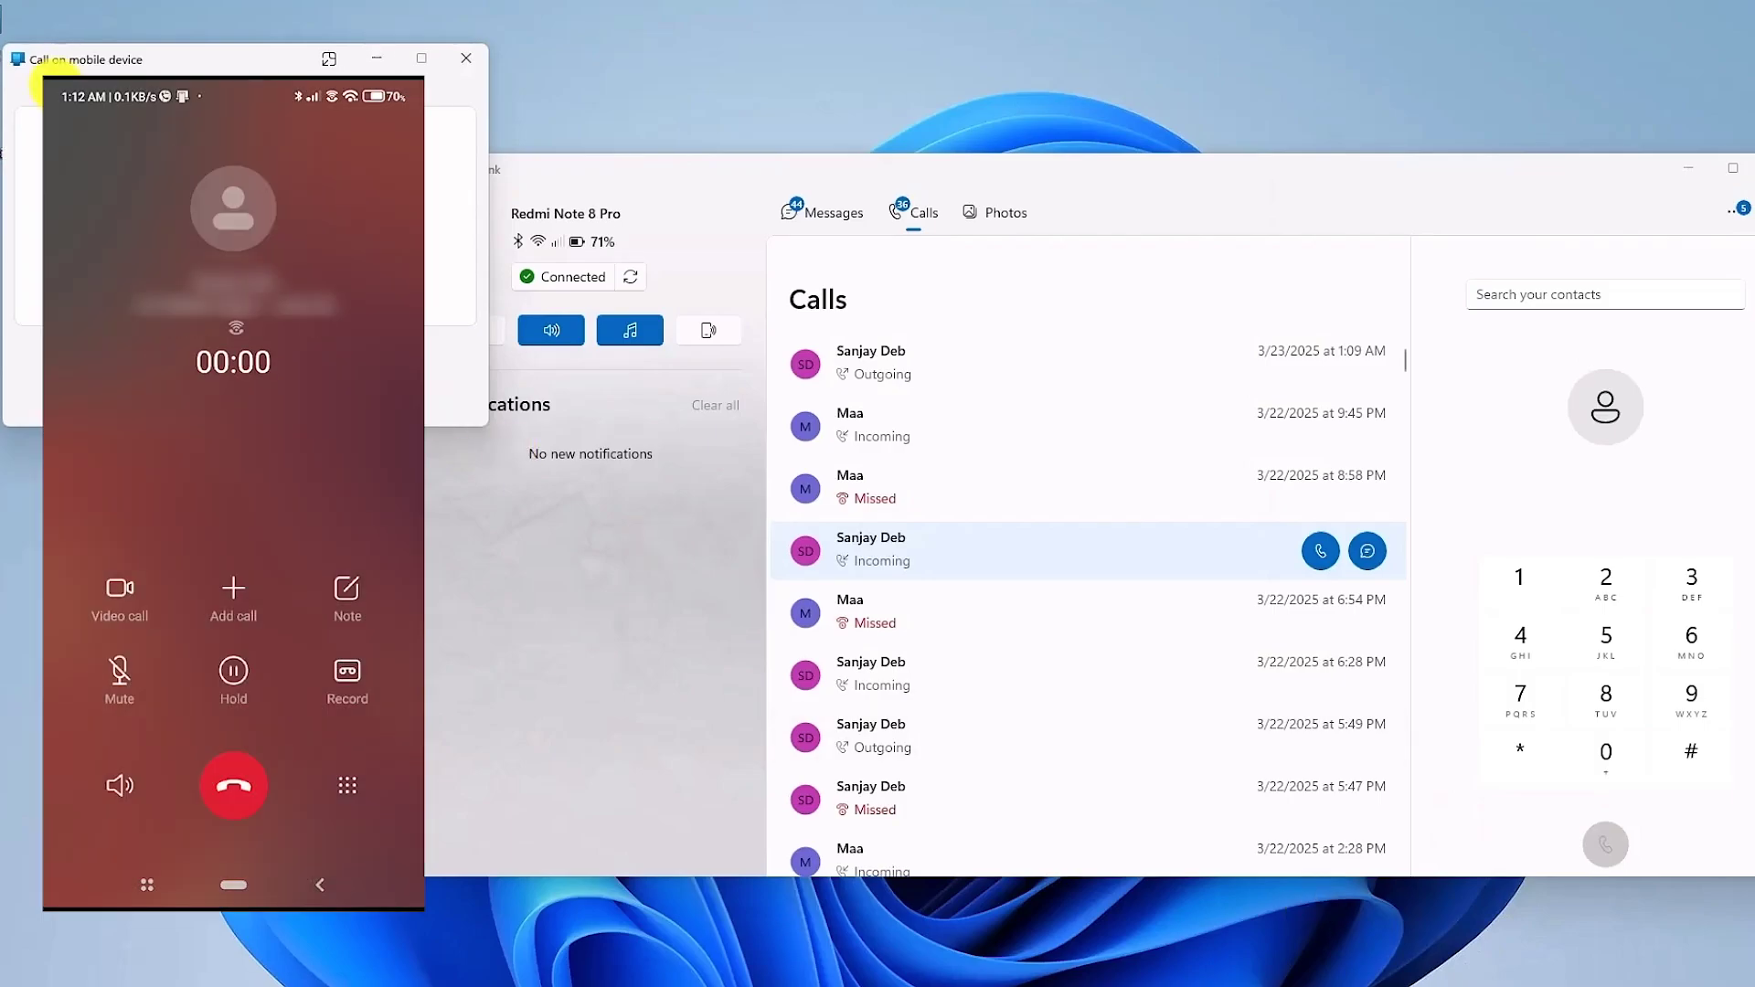
{"action": "left_click_drag", "start_coordinate": [71, 78], "coordinate": [865, 350]}
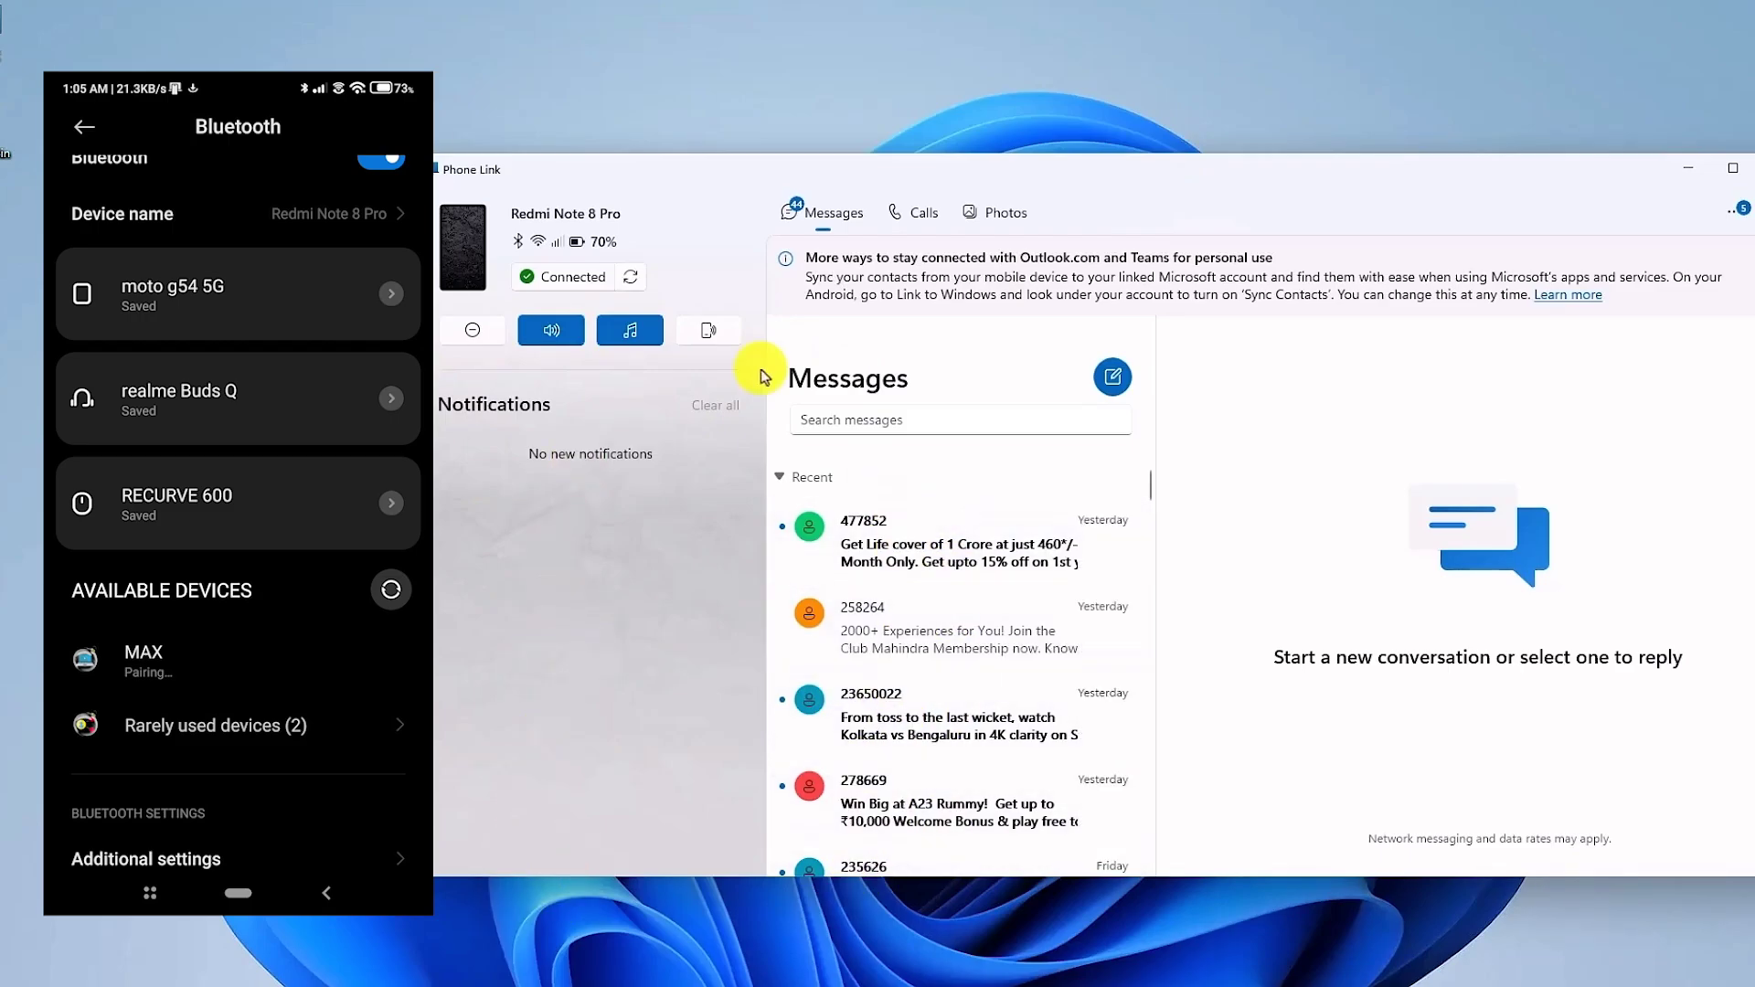
Open the 477852 conversation, browse the Photos tab, then return to Calls.
{"action": "left_click", "coordinate": [911, 555]}
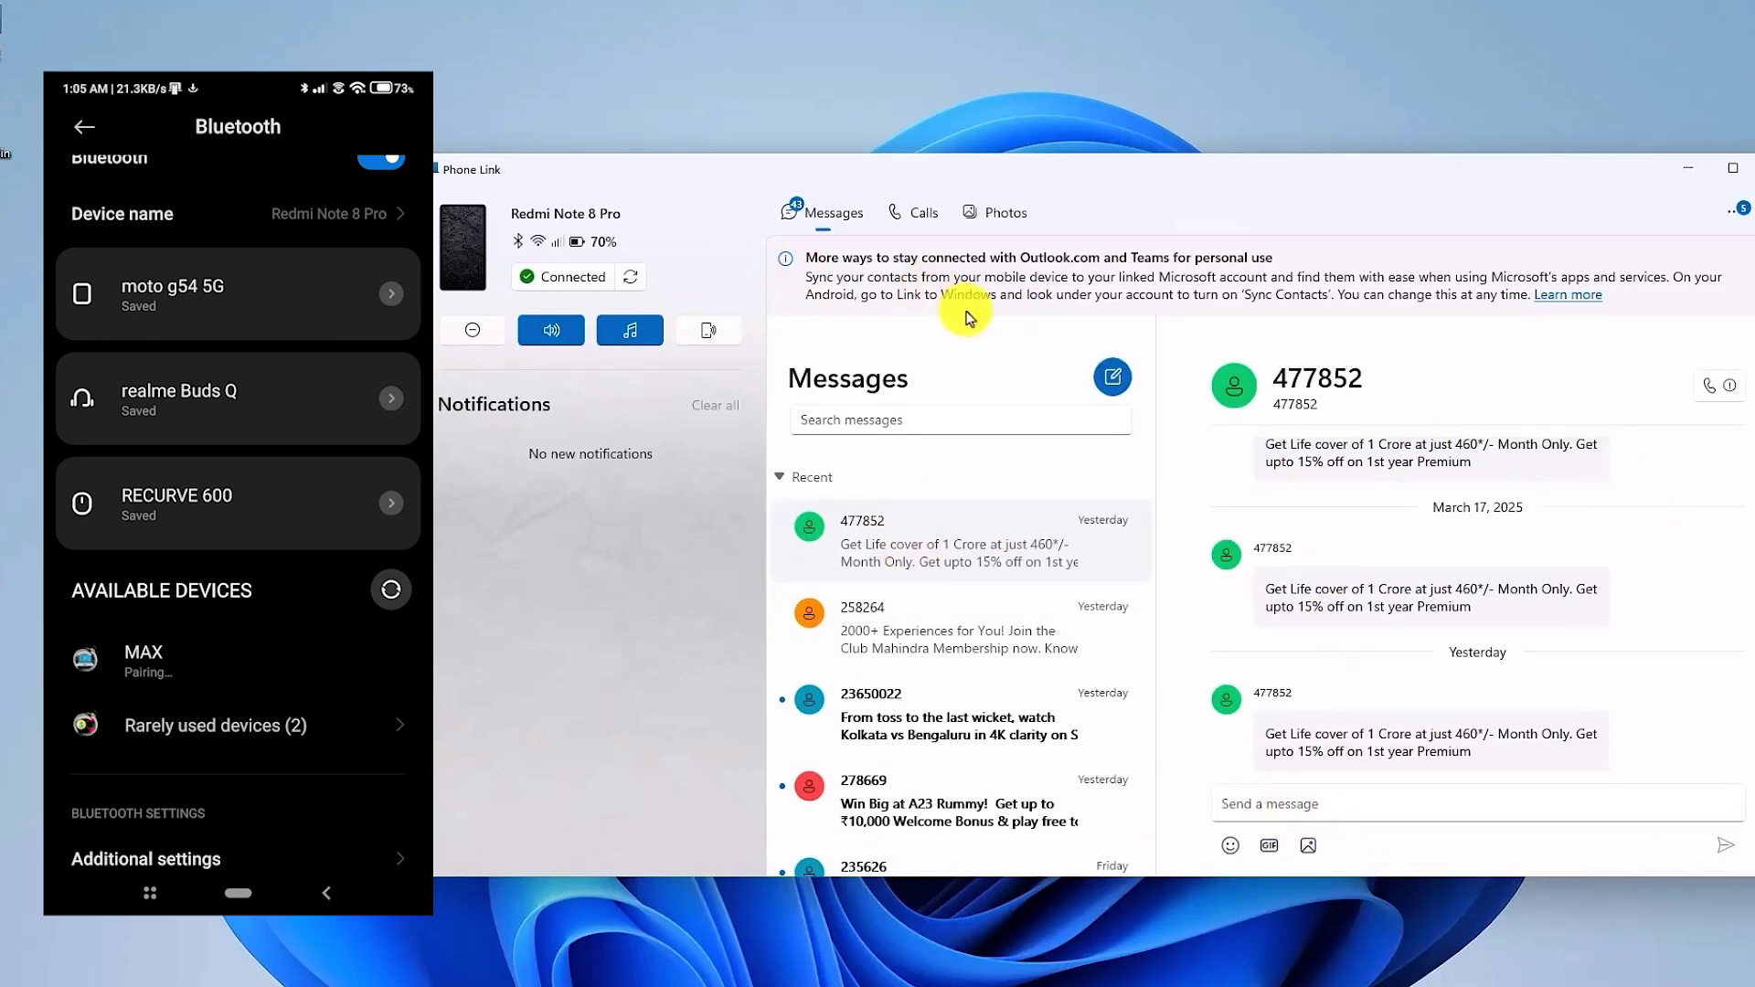
{"action": "left_click", "coordinate": [1013, 216]}
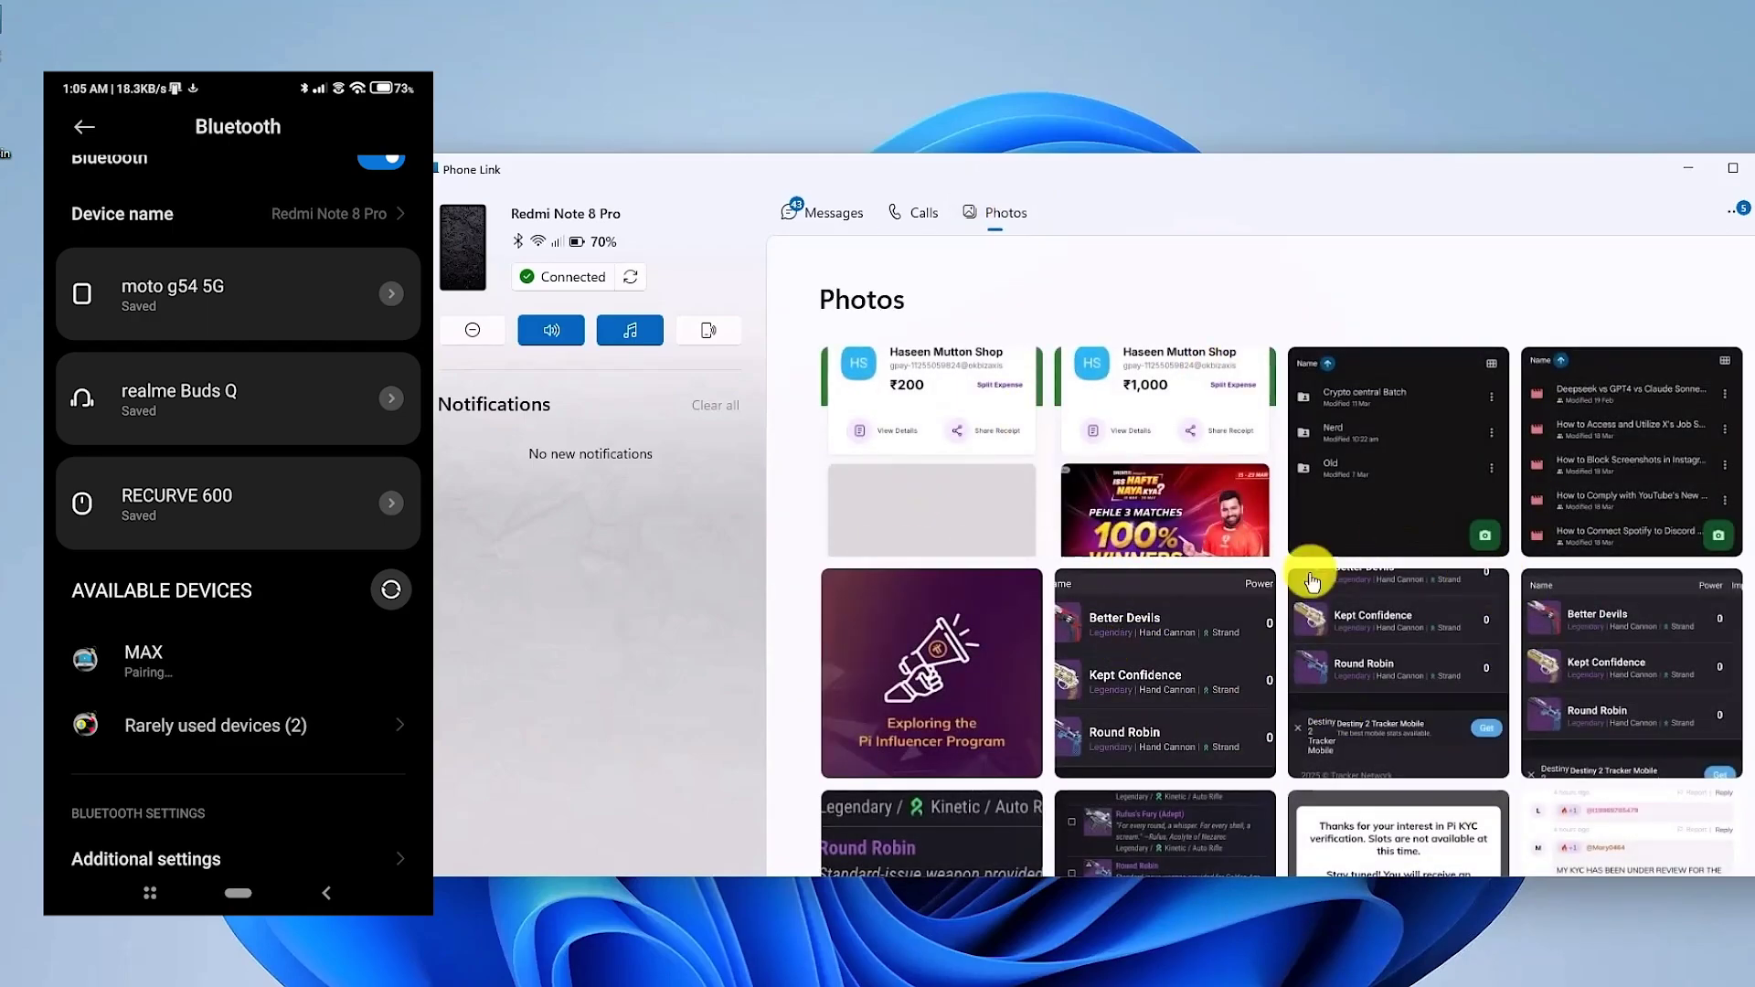
{"action": "key", "text": "ctrl+shift+Tab"}
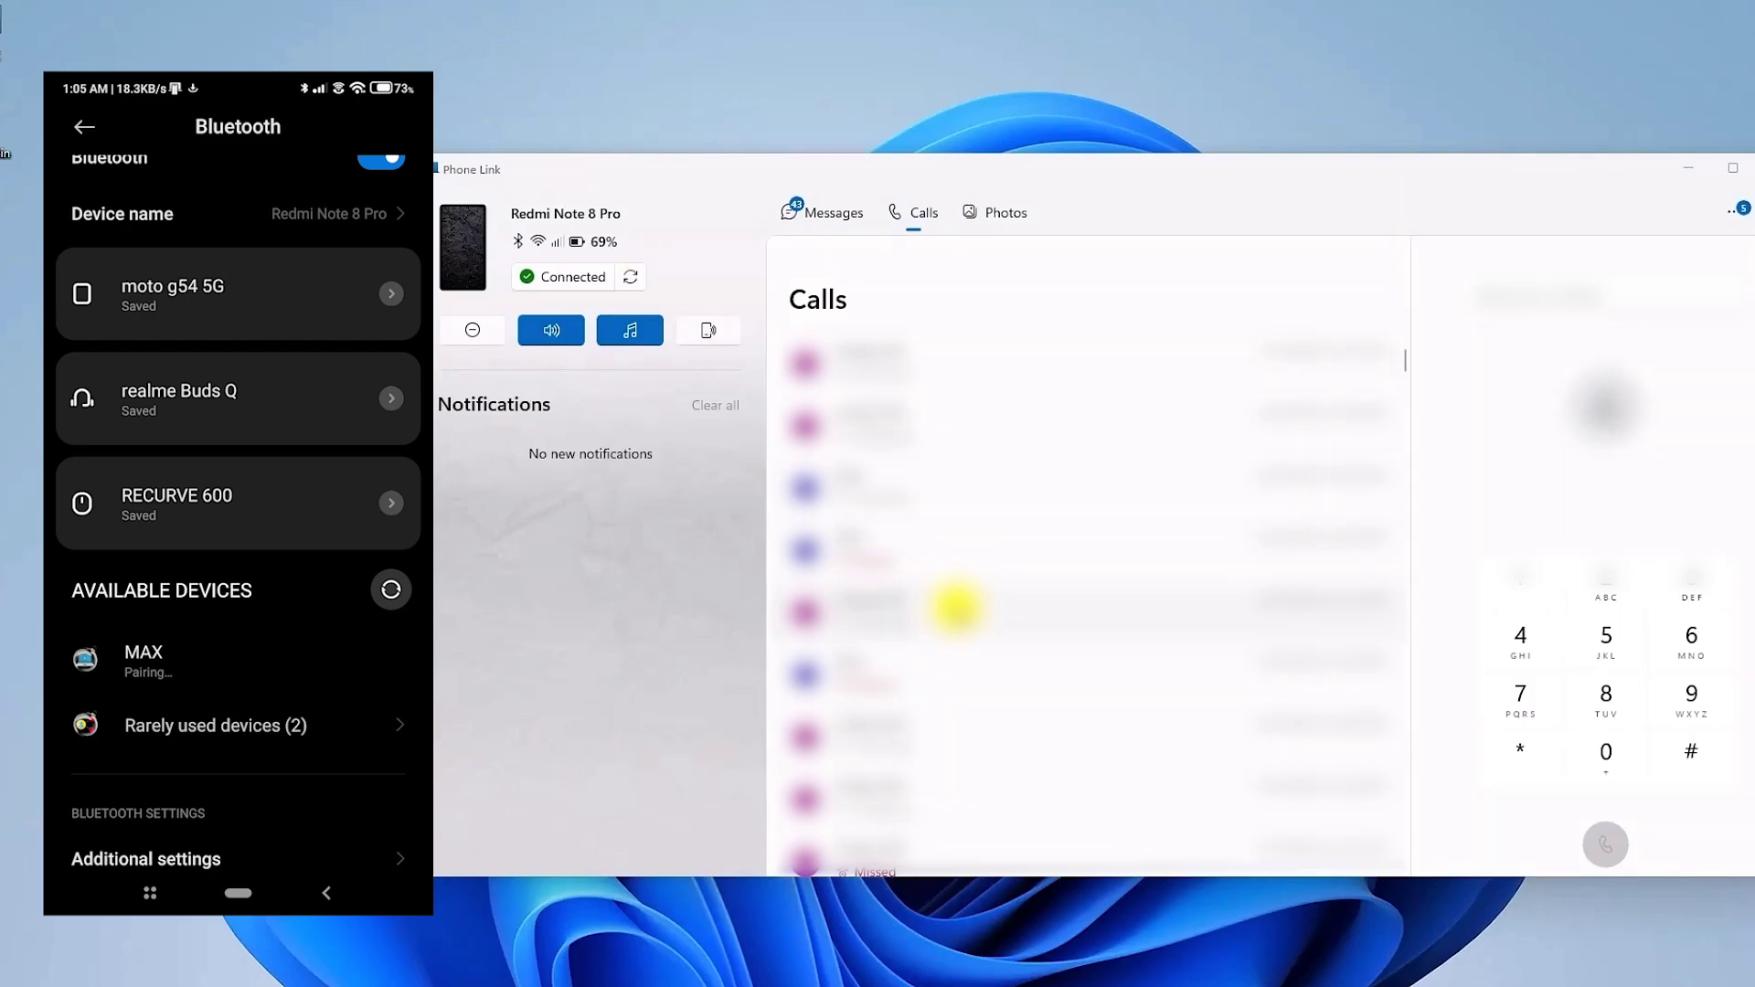
Enter digits on the dial pad, then call the purple-avatar contact found through contact search.
{"action": "left_click", "coordinate": [1609, 588]}
{"action": "left_click", "coordinate": [1691, 695]}
{"action": "left_click", "coordinate": [1608, 699]}
{"action": "left_click", "coordinate": [1610, 645]}
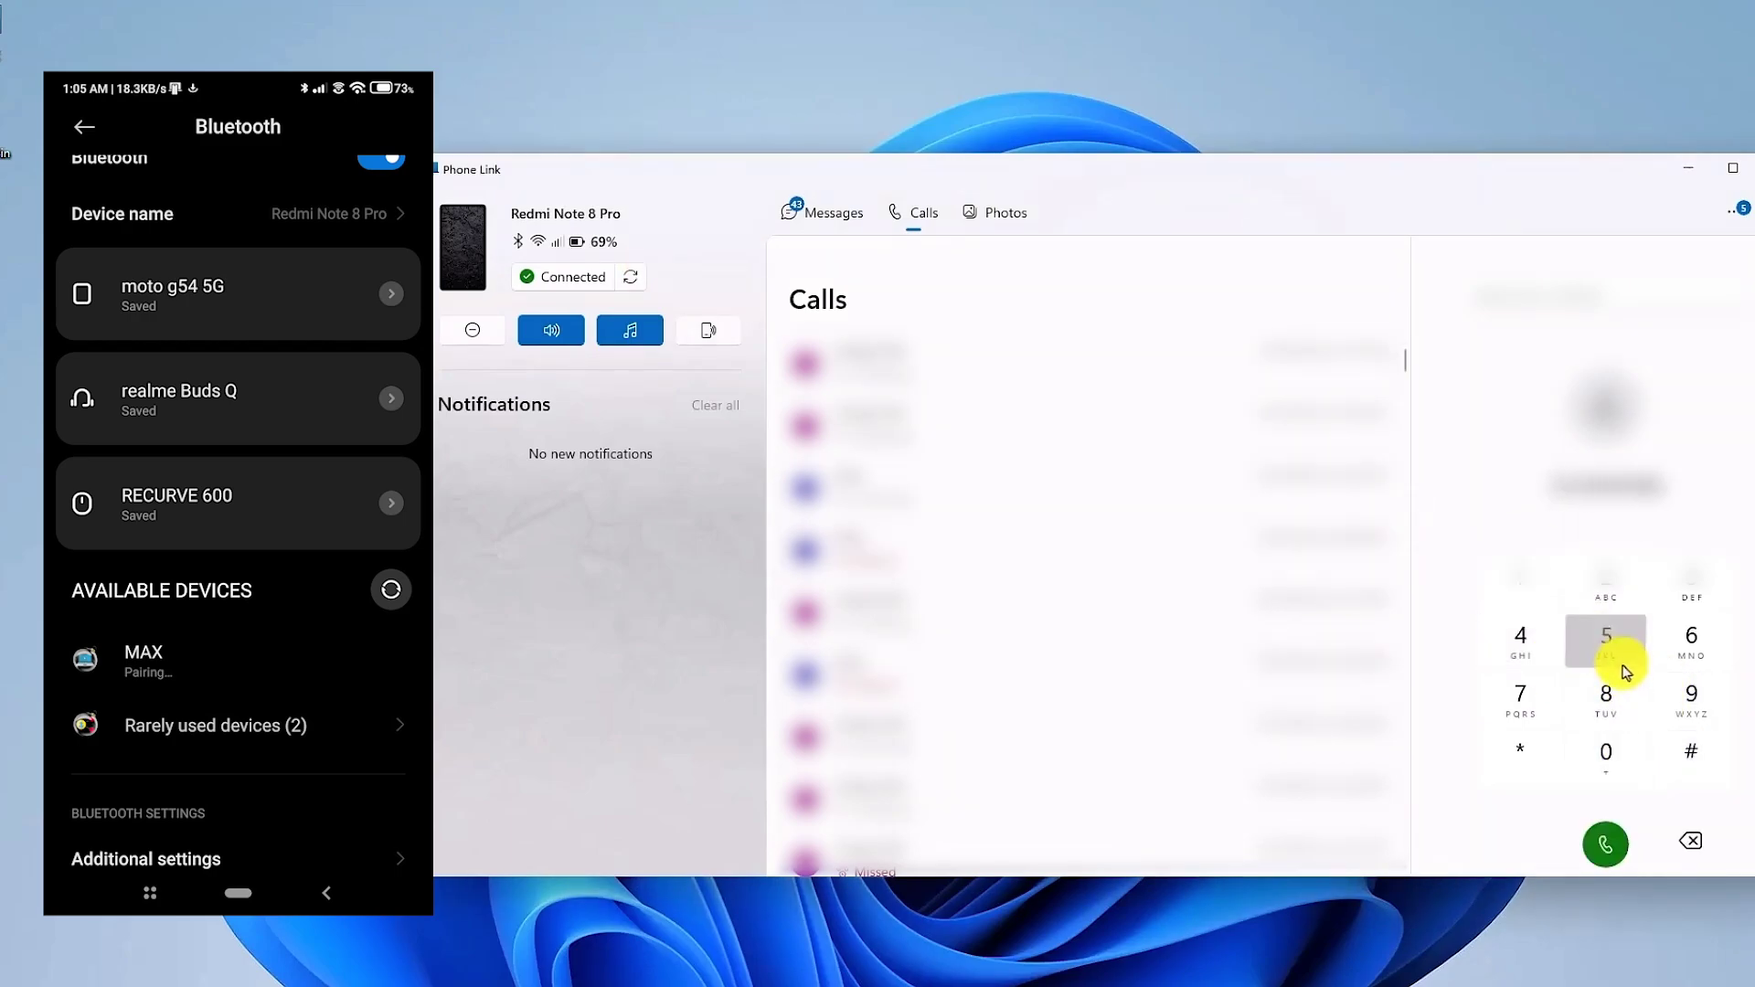
{"action": "left_click", "coordinate": [1610, 644]}
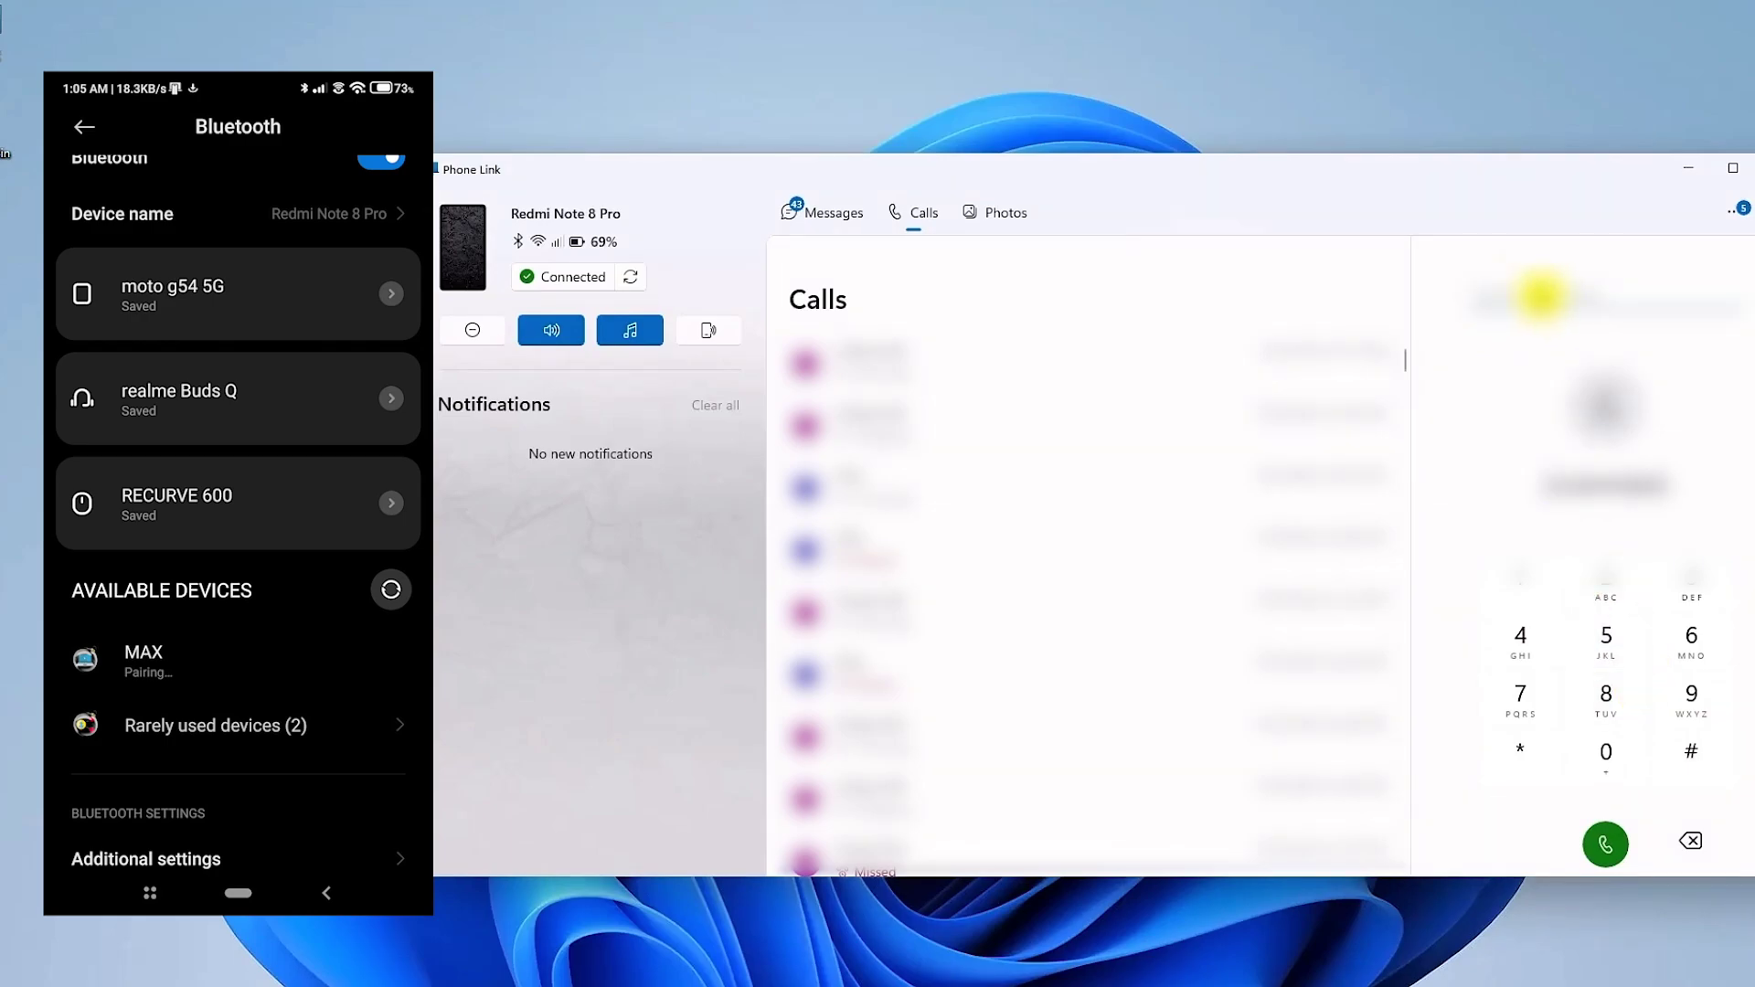
{"action": "left_click", "coordinate": [1541, 295]}
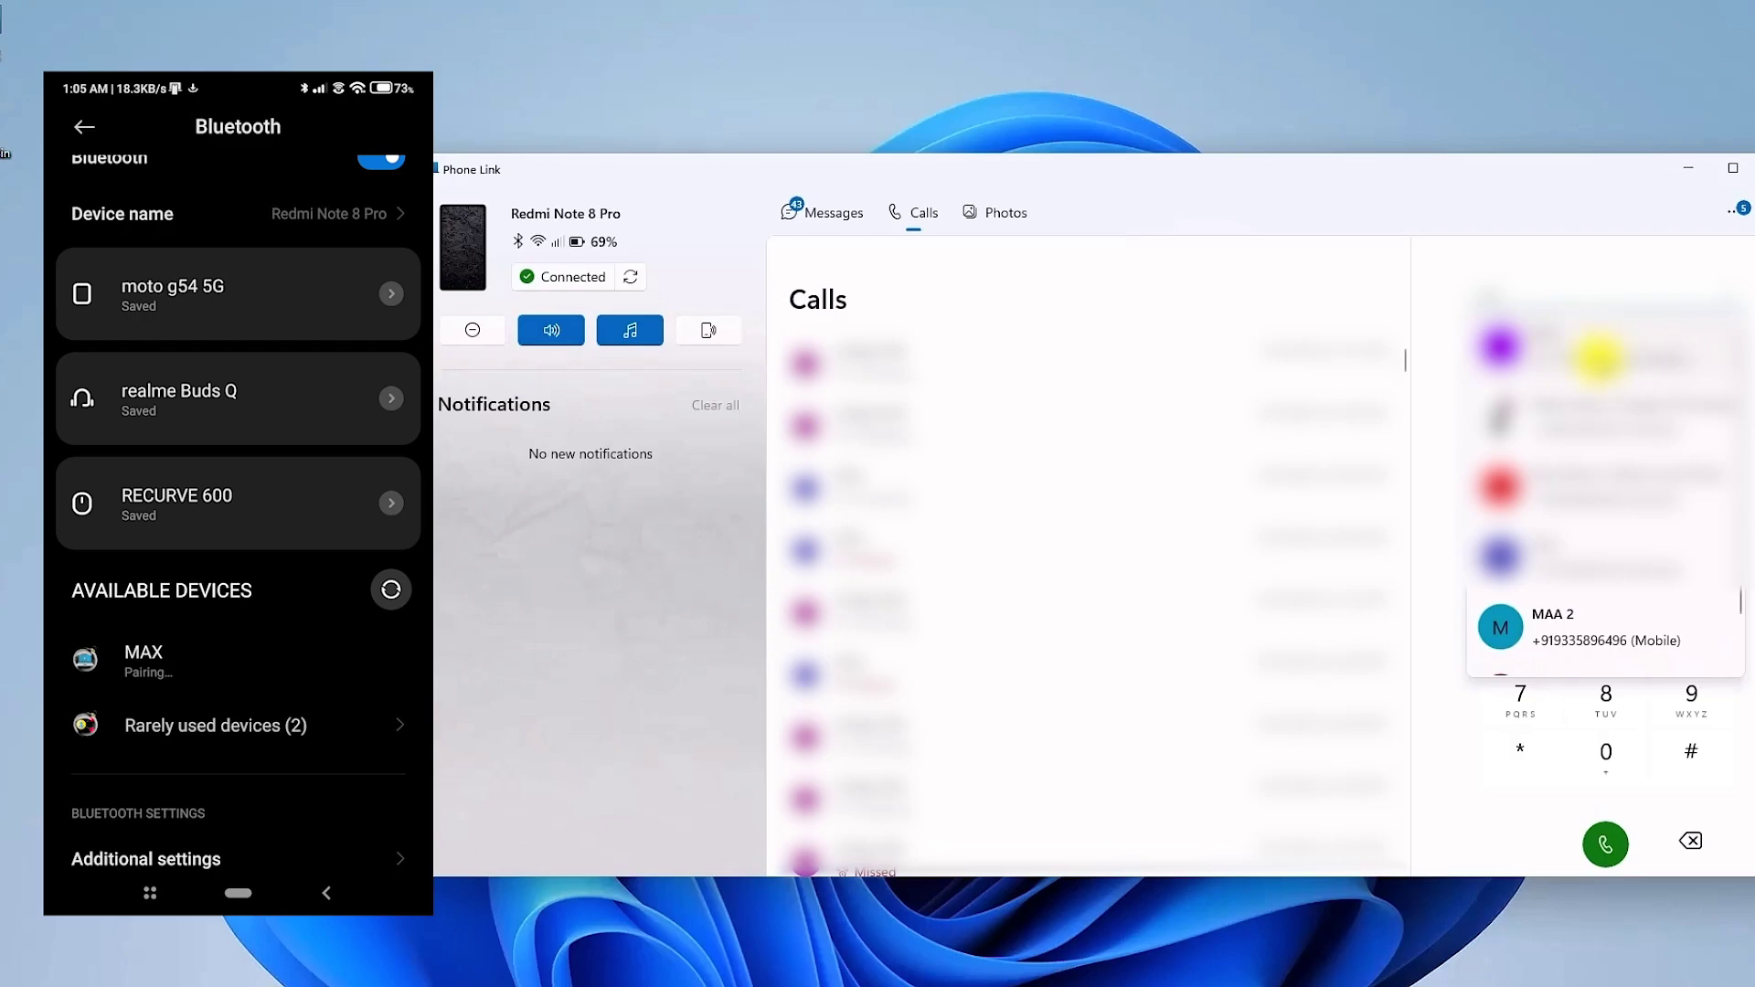
{"action": "left_click", "coordinate": [1599, 350]}
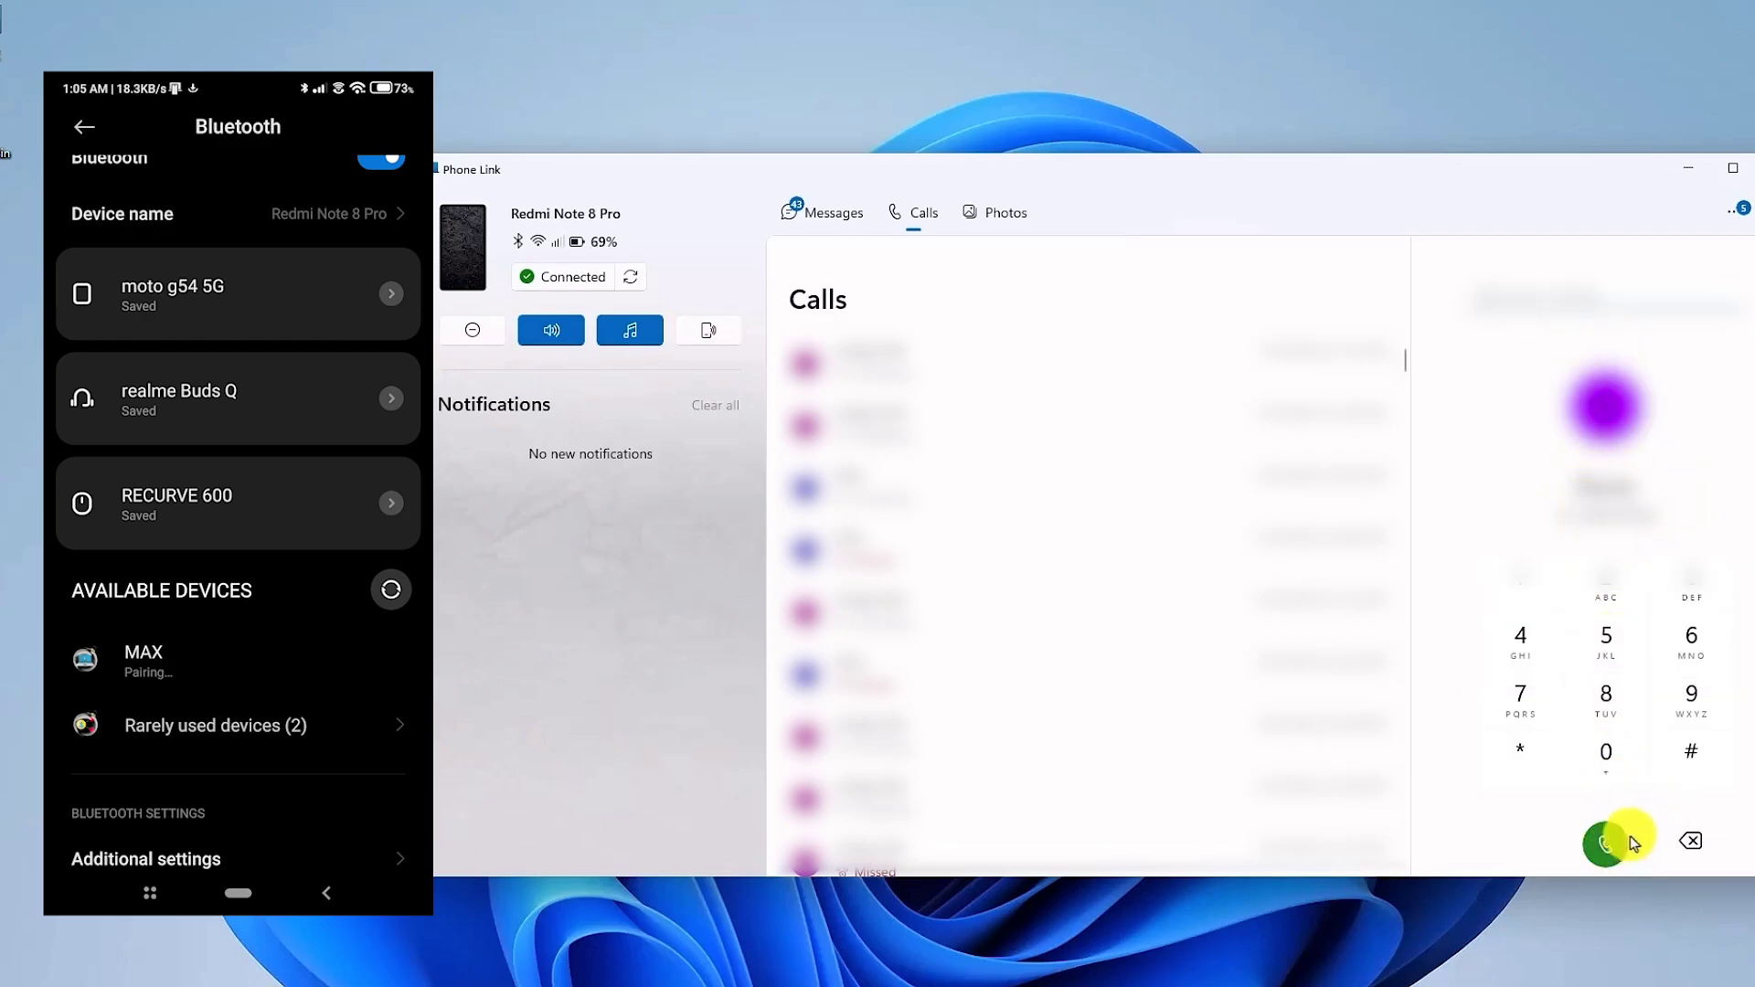
{"action": "left_click", "coordinate": [1606, 843]}
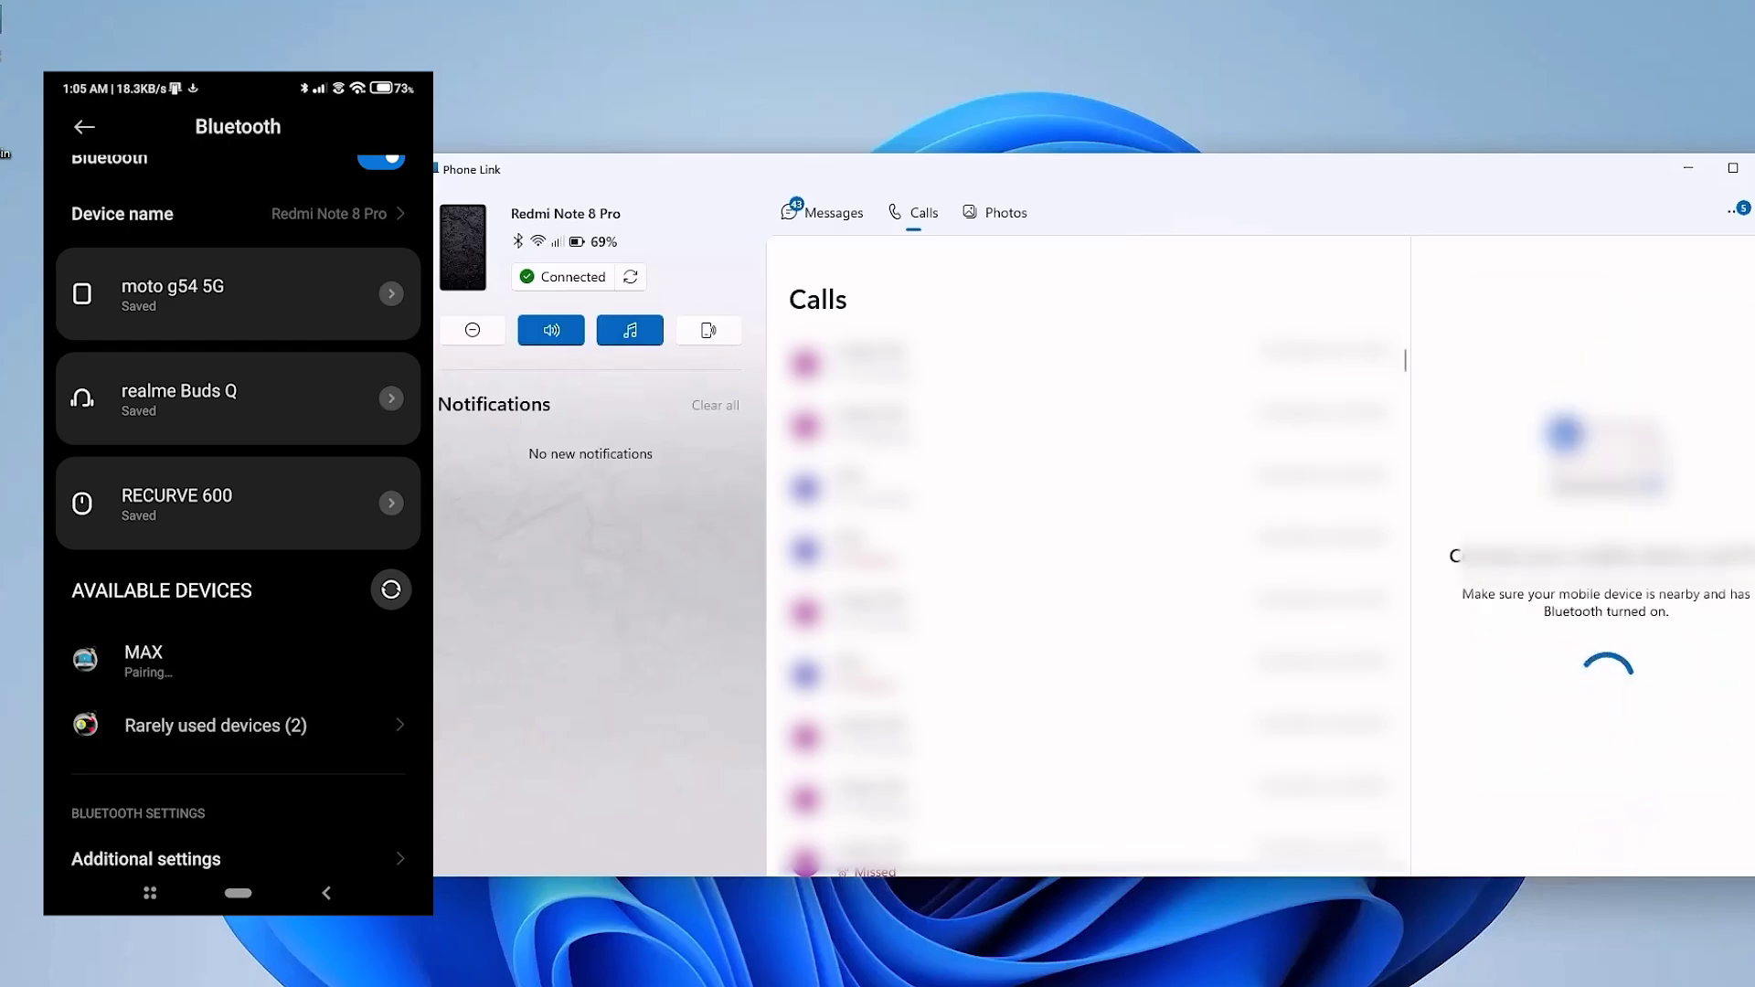
{"action": "left_click", "coordinate": [811, 212]}
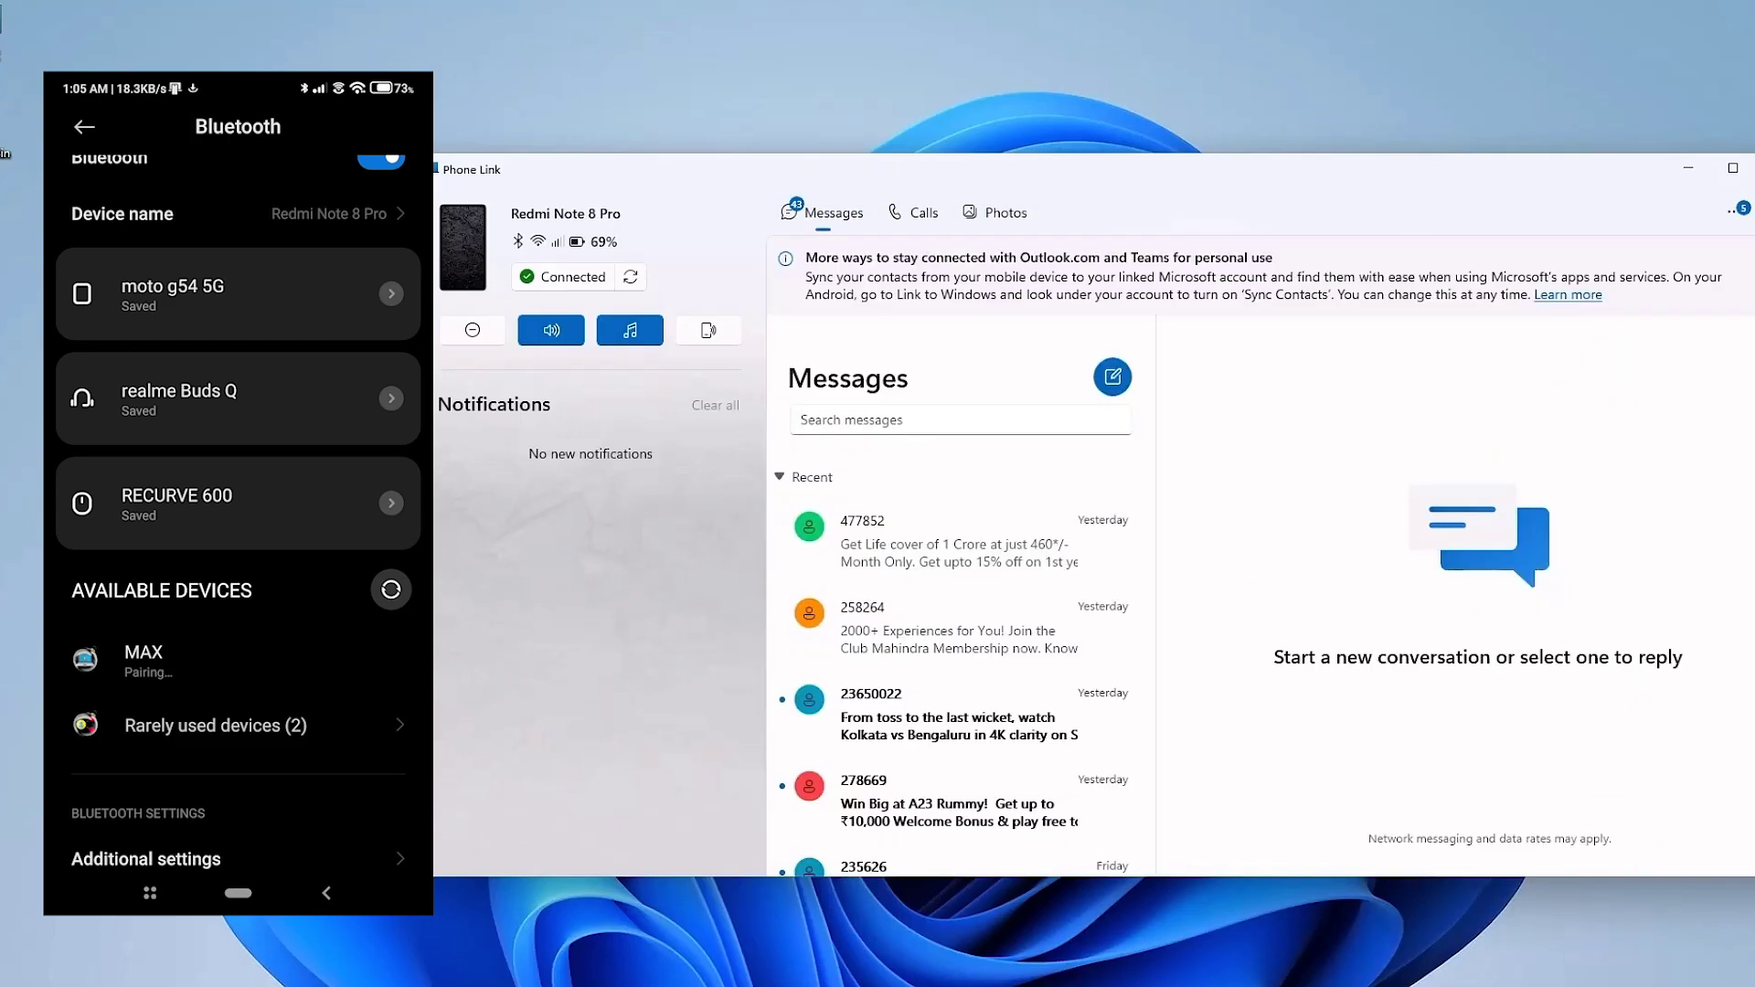